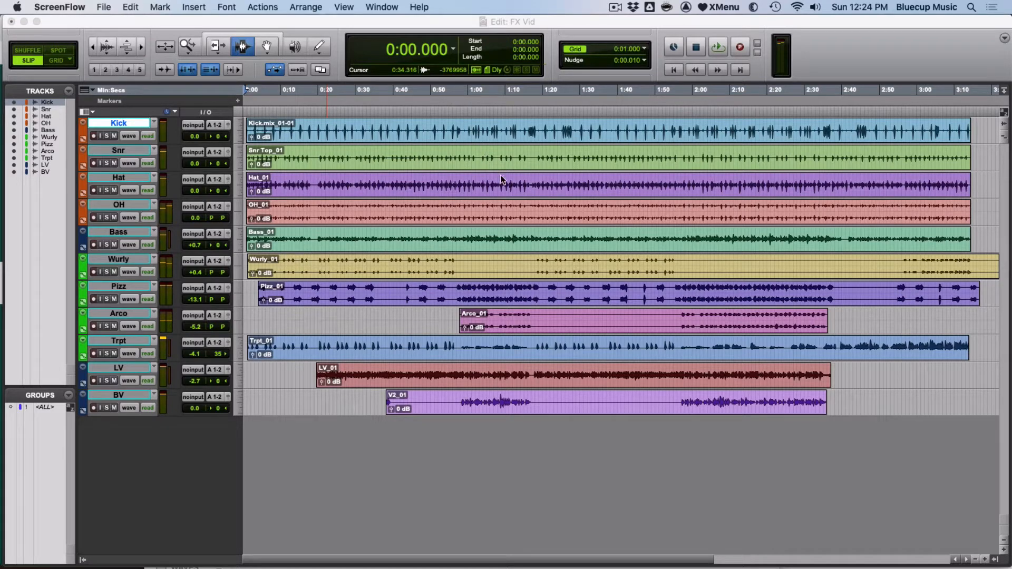
Step: Bring up the Mix window and select the Wurly, Pizz and Arco tracks together
click(461, 447)
key(super+equal)
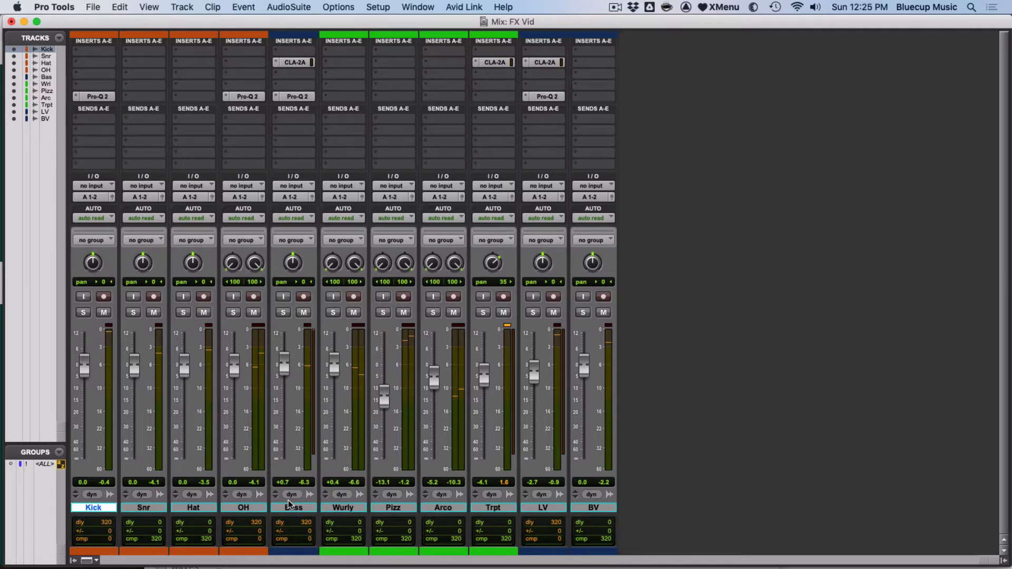
click(259, 509)
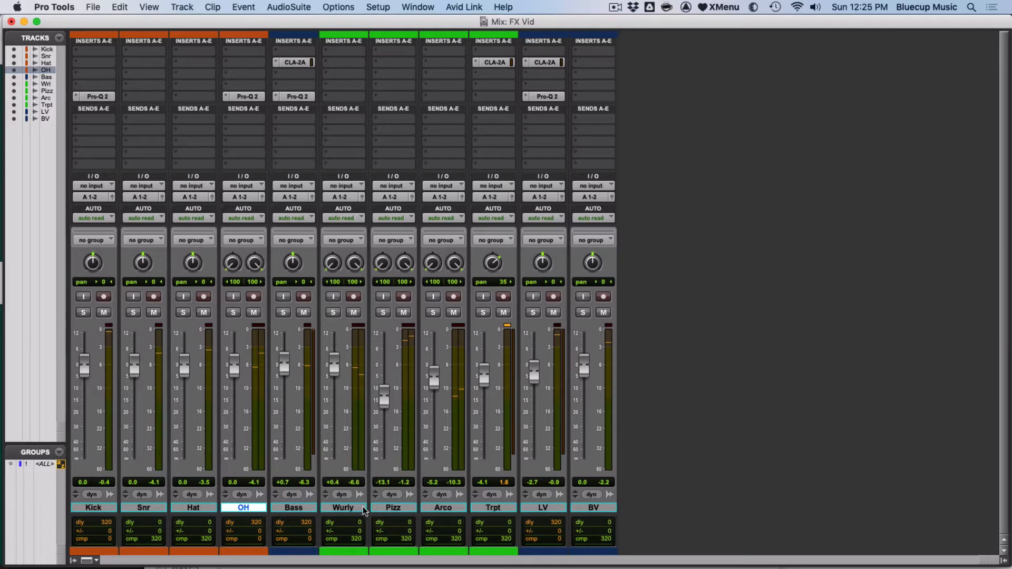
click(347, 510)
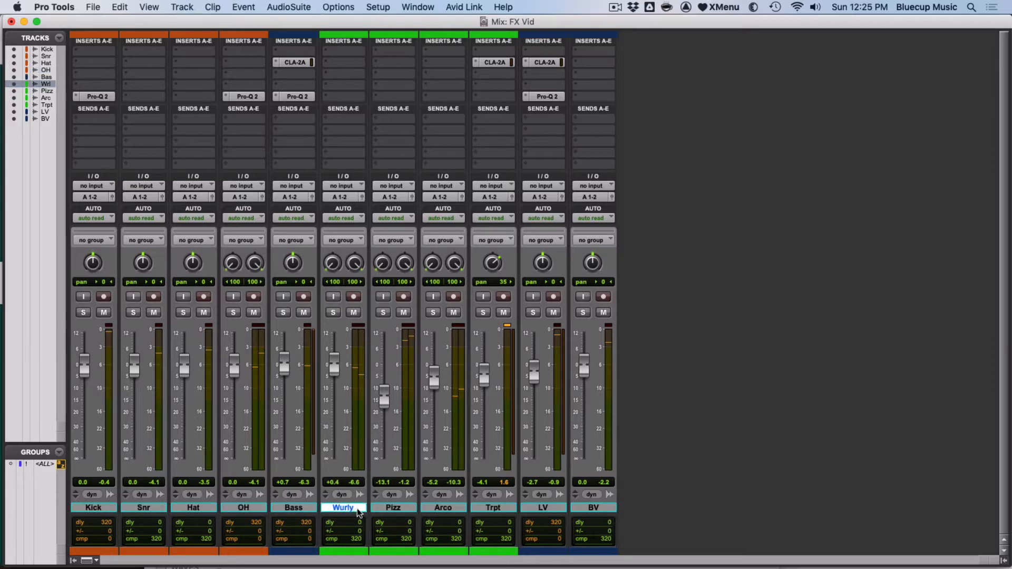
shift+click(393, 509)
shift+click(426, 508)
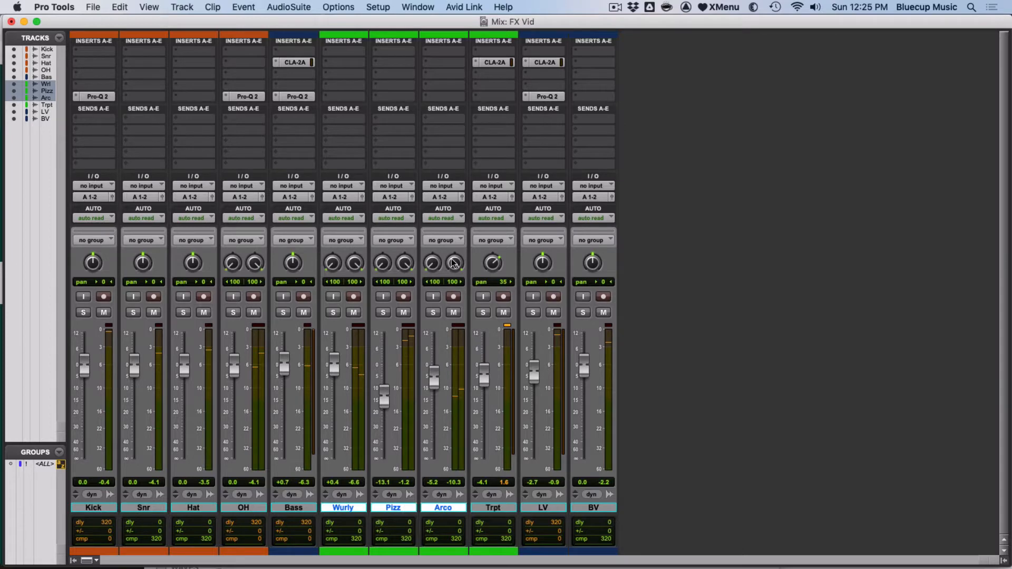
Step: Inspect the existing Pro-Q 2 and CLA-2A inserts across the tracks, including Kick, OH, Trpt and LV
click(110, 94)
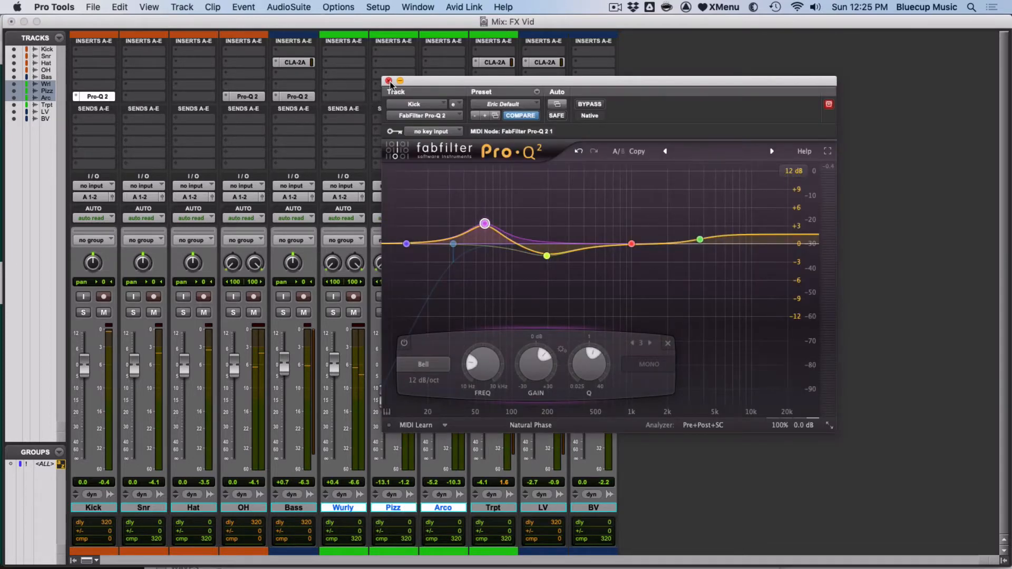
click(388, 81)
click(296, 97)
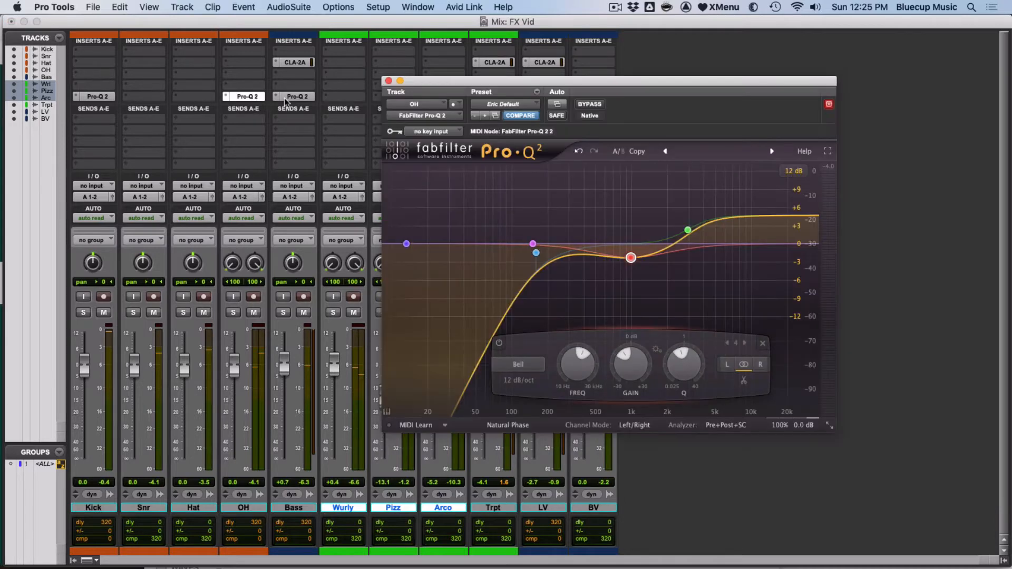
click(304, 63)
click(389, 80)
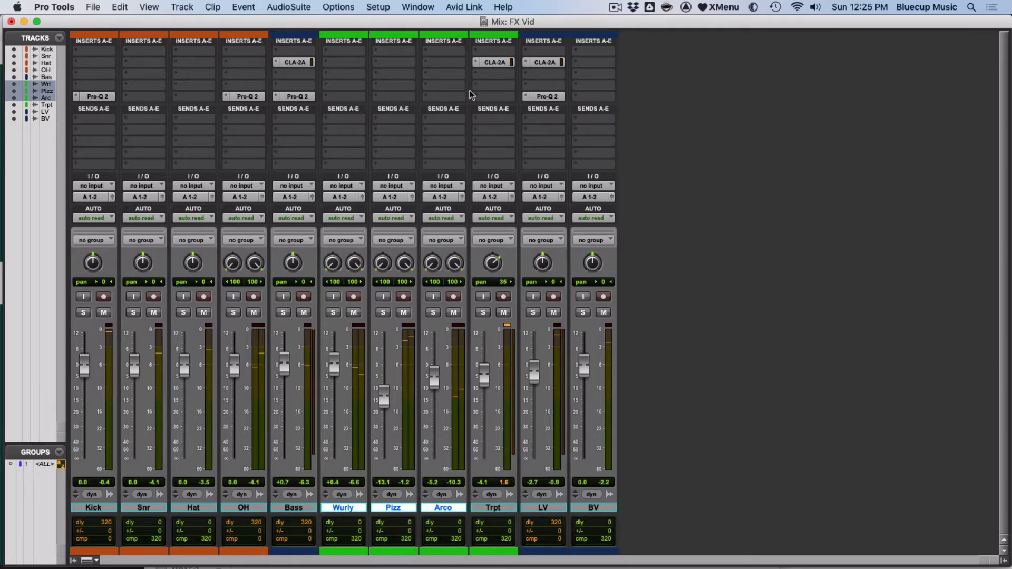
click(496, 64)
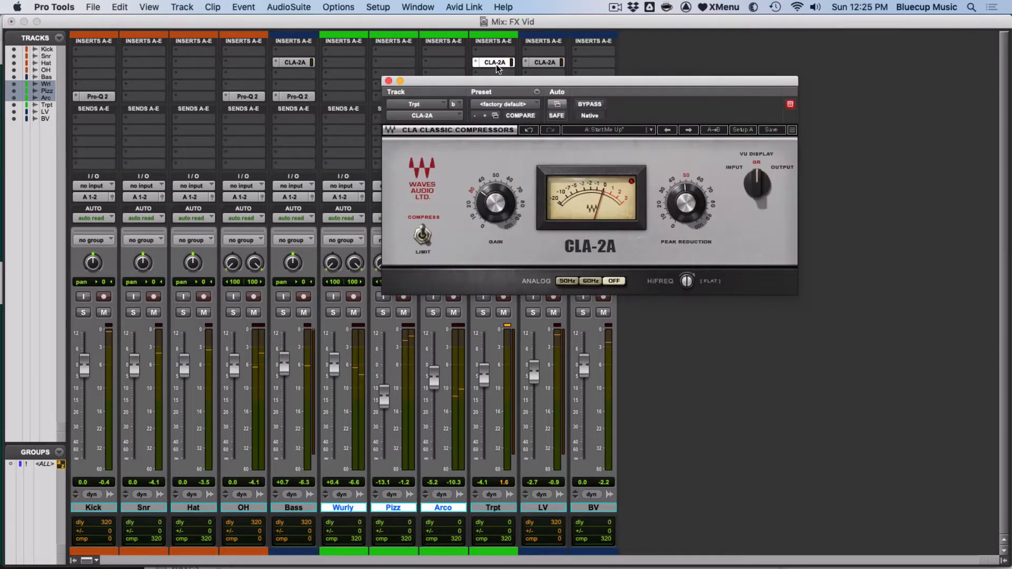
click(540, 63)
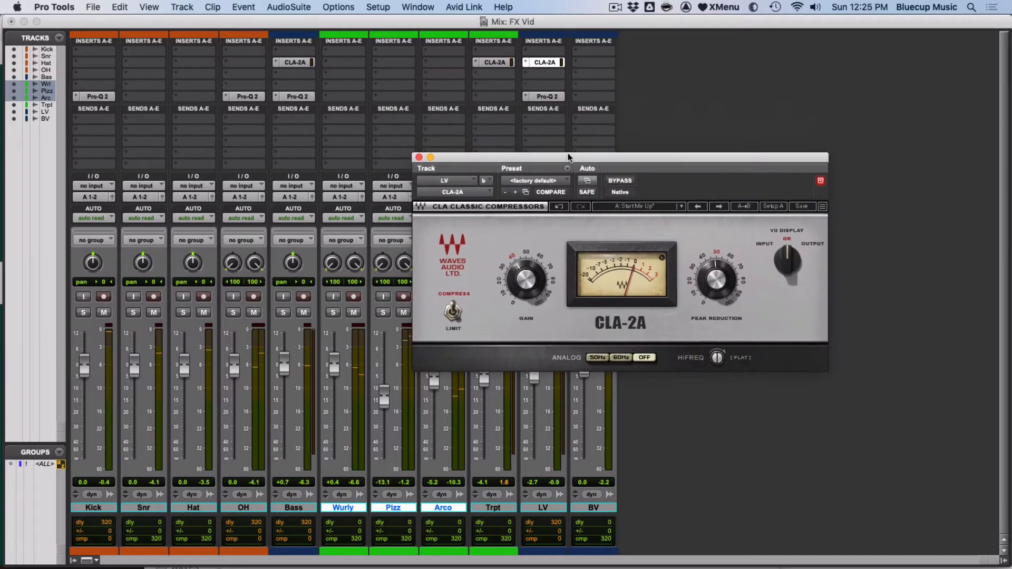
click(548, 97)
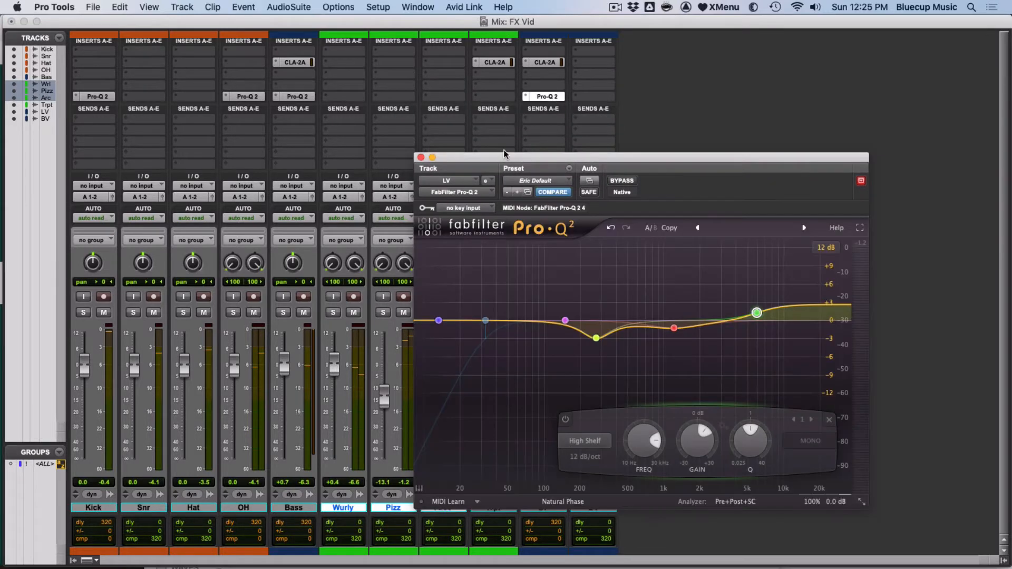
click(420, 158)
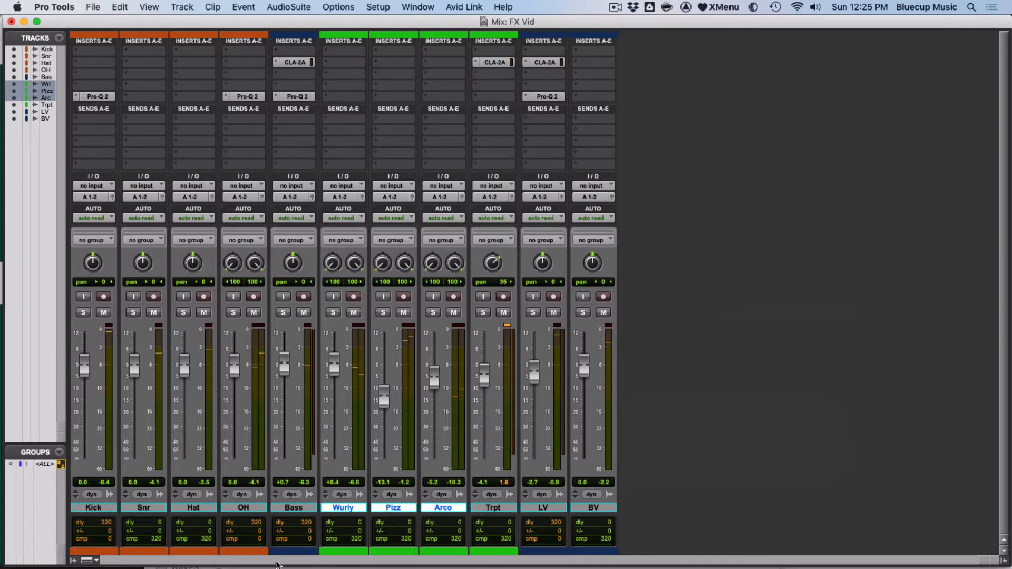
Step: Solo the Kick, Snr, Hat and OH tracks together and start playback
click(250, 509)
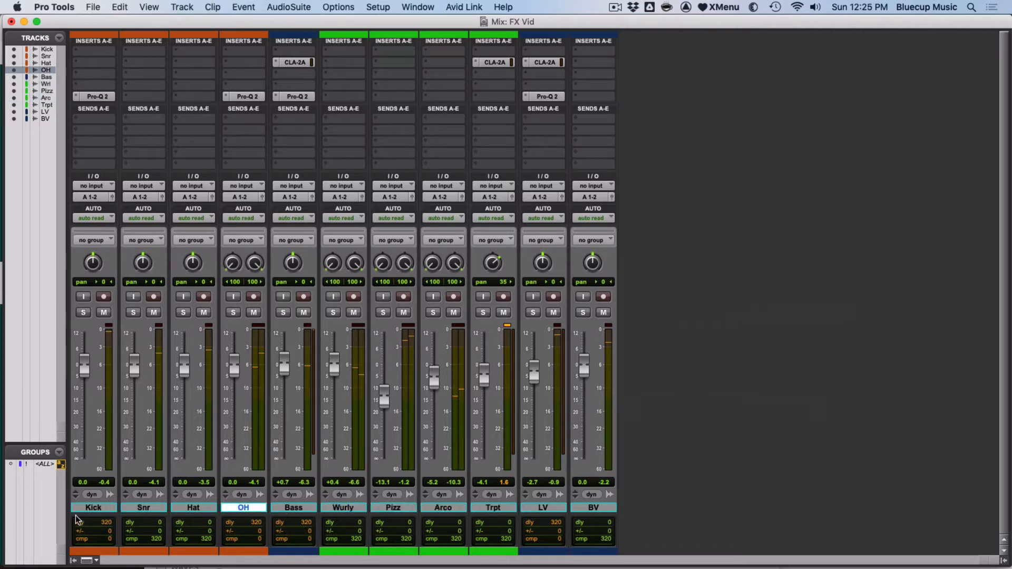
shift+click(94, 510)
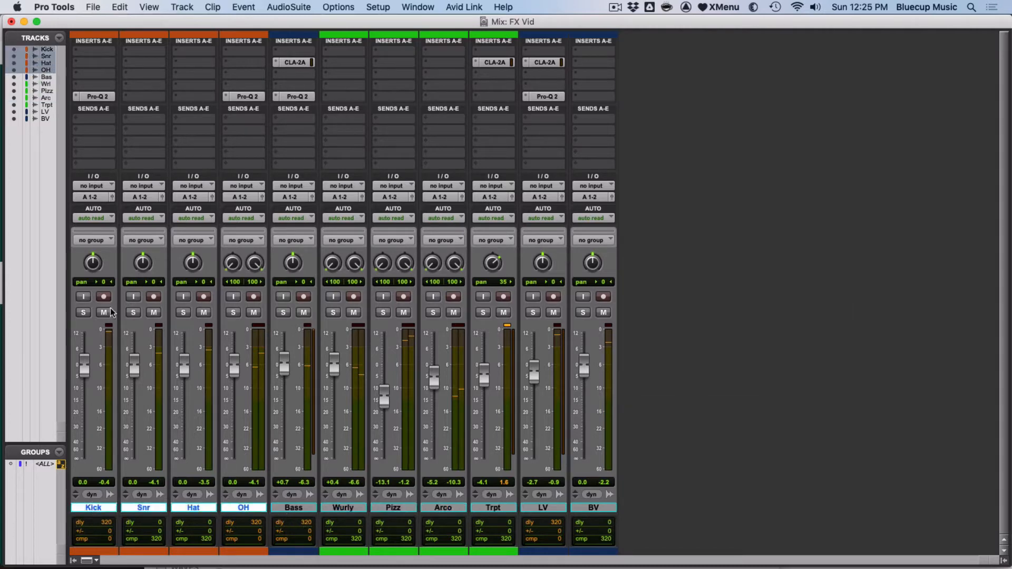
alt+shift+click(81, 314)
key(space)
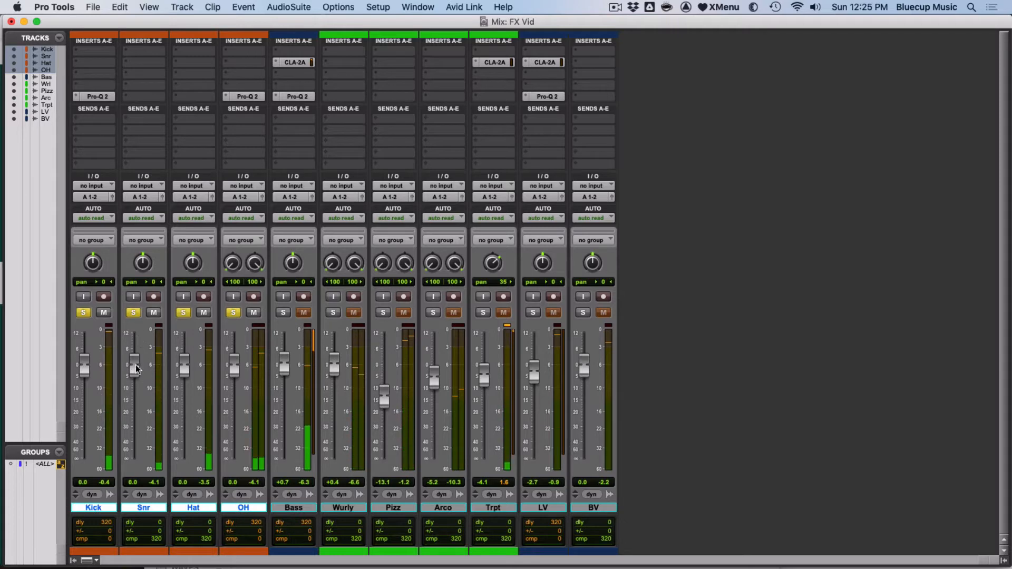
Step: Raise the Snr fader to +1.6 dB and solo only the Snr track
drag(133, 370, 136, 364)
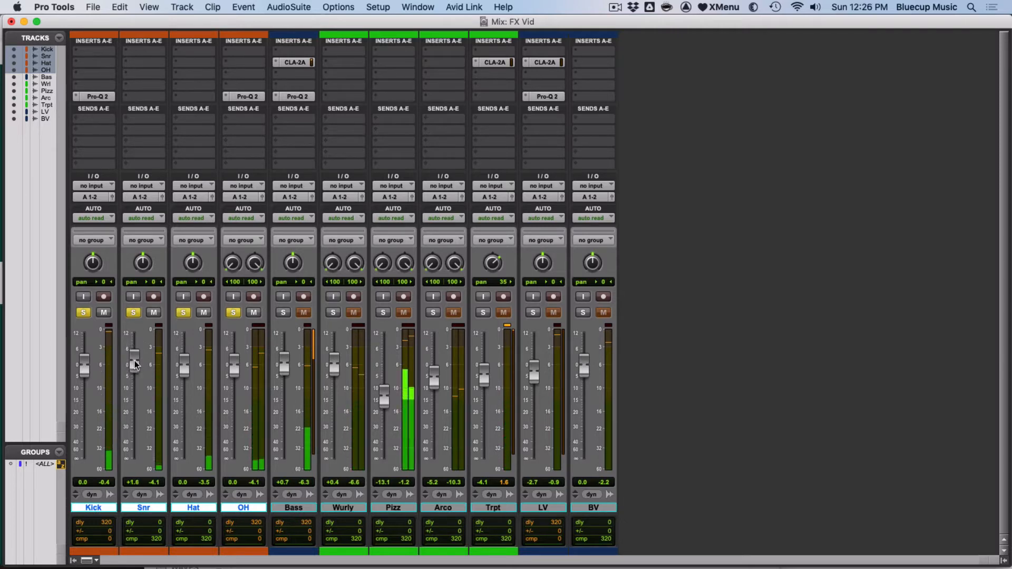
super+click(134, 313)
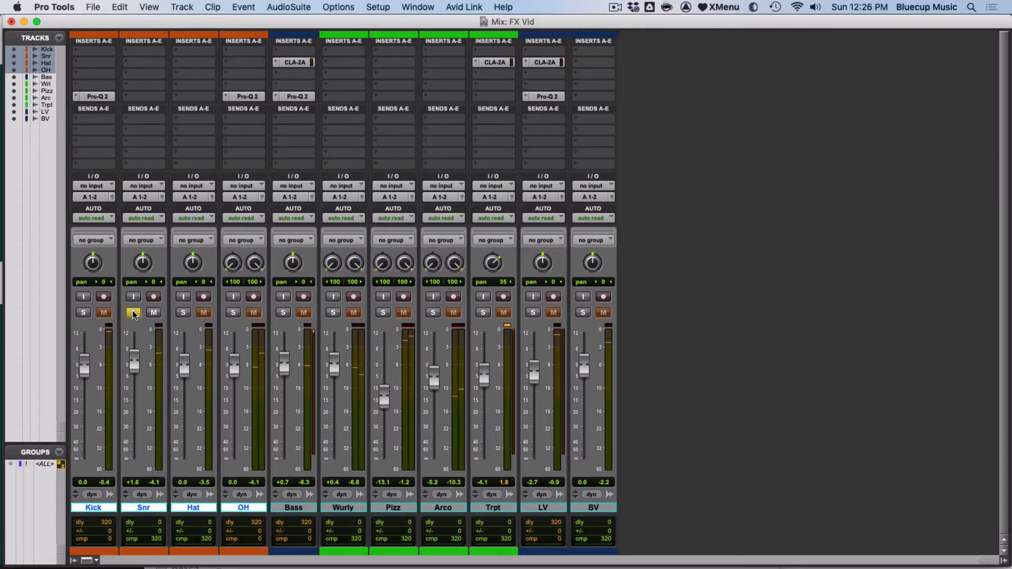
Step: Assign the Snr track's second send (send b) to Bus 1 (Mono)
click(154, 128)
mouse_move(155, 141)
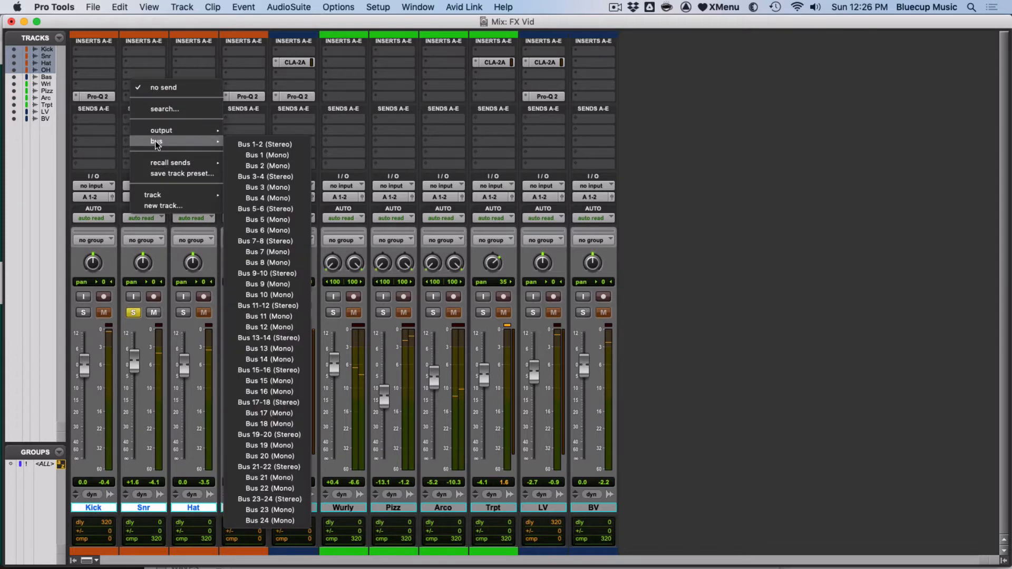
click(252, 156)
Step: Rename Bus 1 as Gate and set the Snr send level to 0.0 dB
right_click(156, 129)
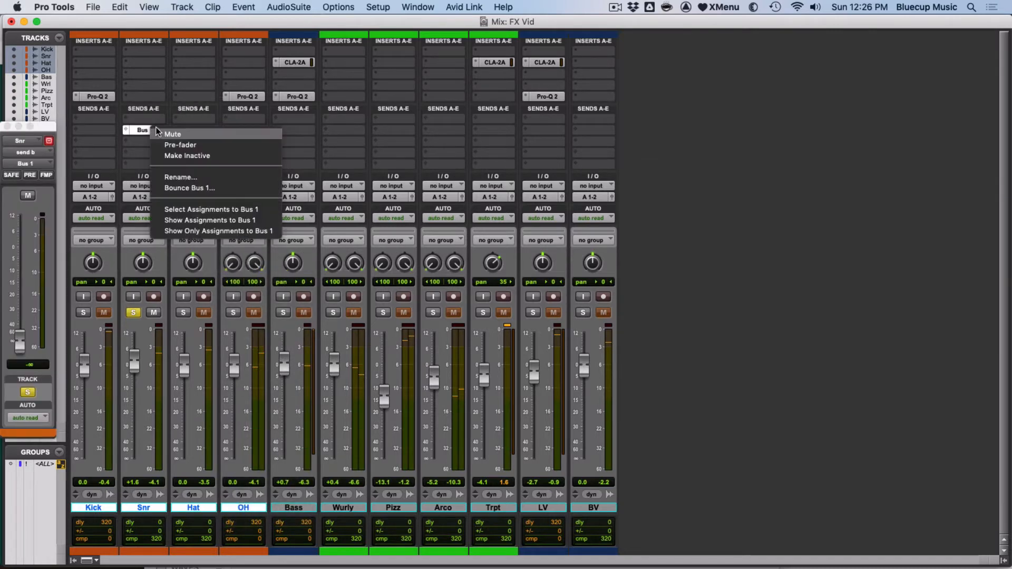
click(188, 178)
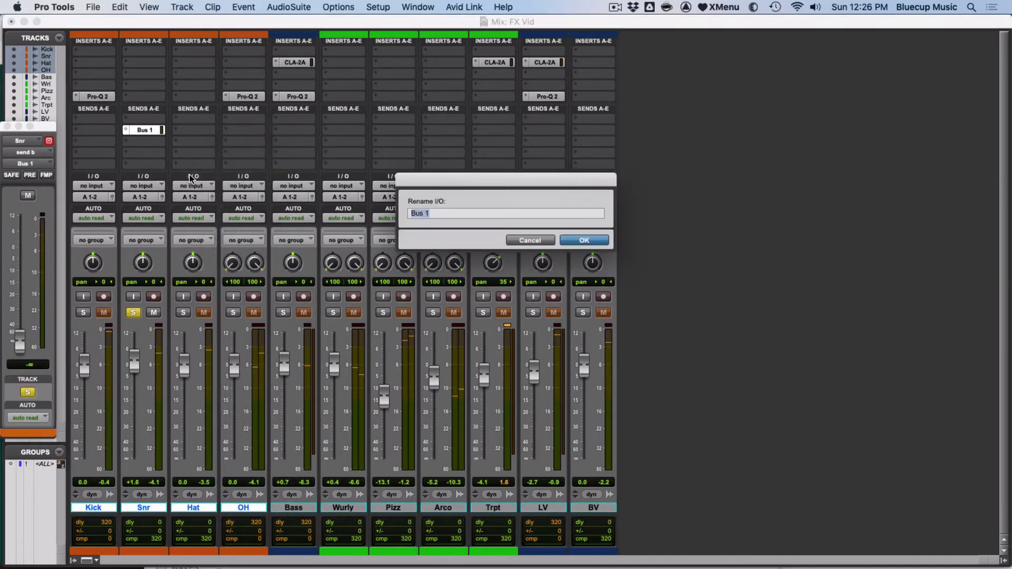
text(Gate)
key(Return)
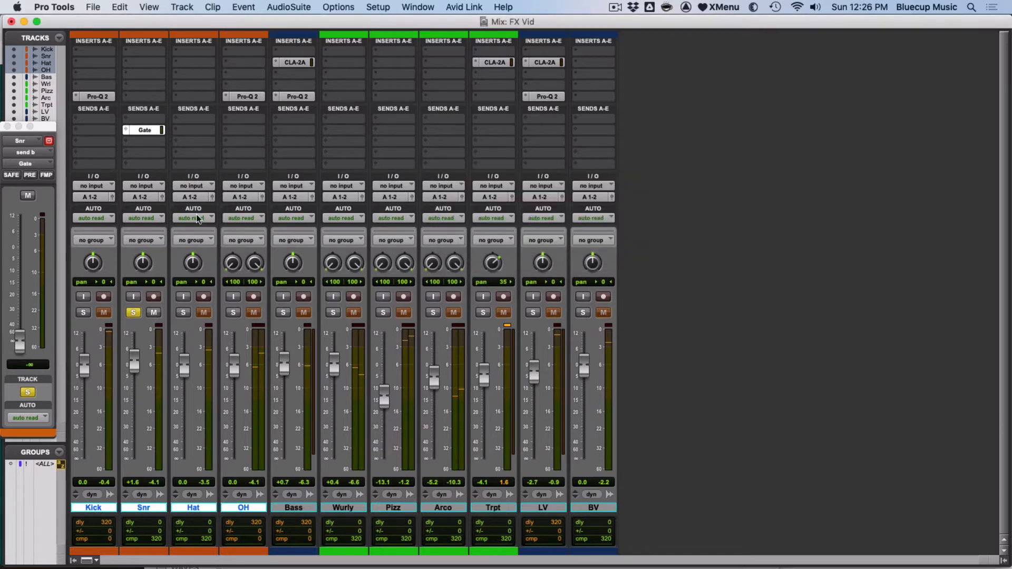
alt+click(20, 337)
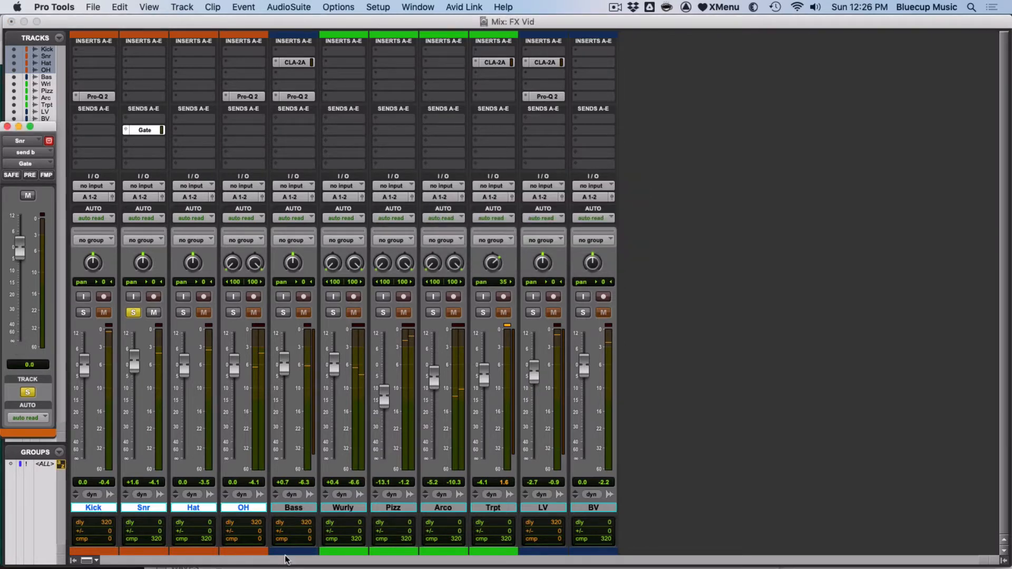
Step: Create one new mono aux track and move it in front of the Kick track
click(249, 508)
click(250, 509)
key(super+shift+n)
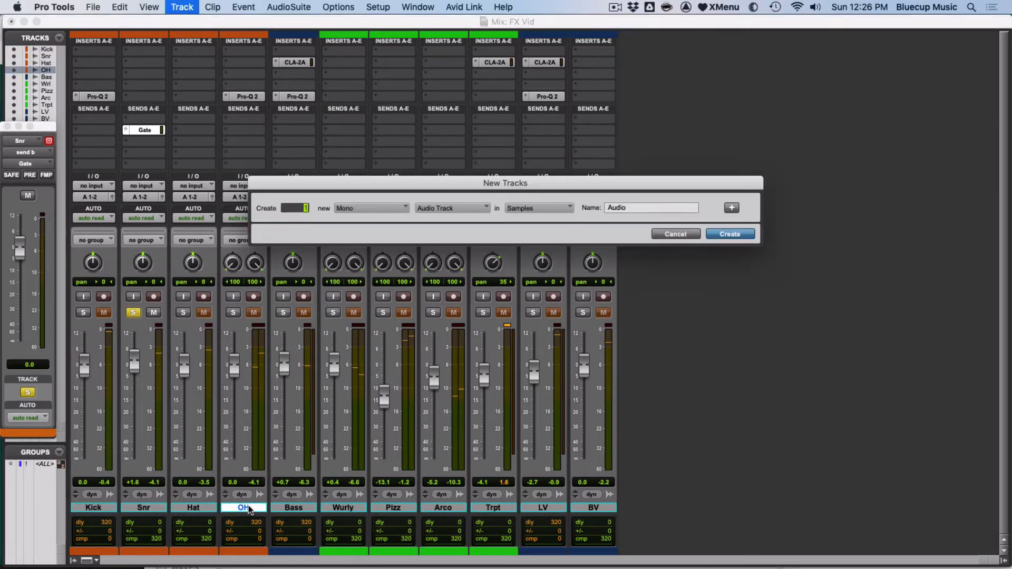
key(super+Down)
key(Return)
drag(291, 510, 74, 529)
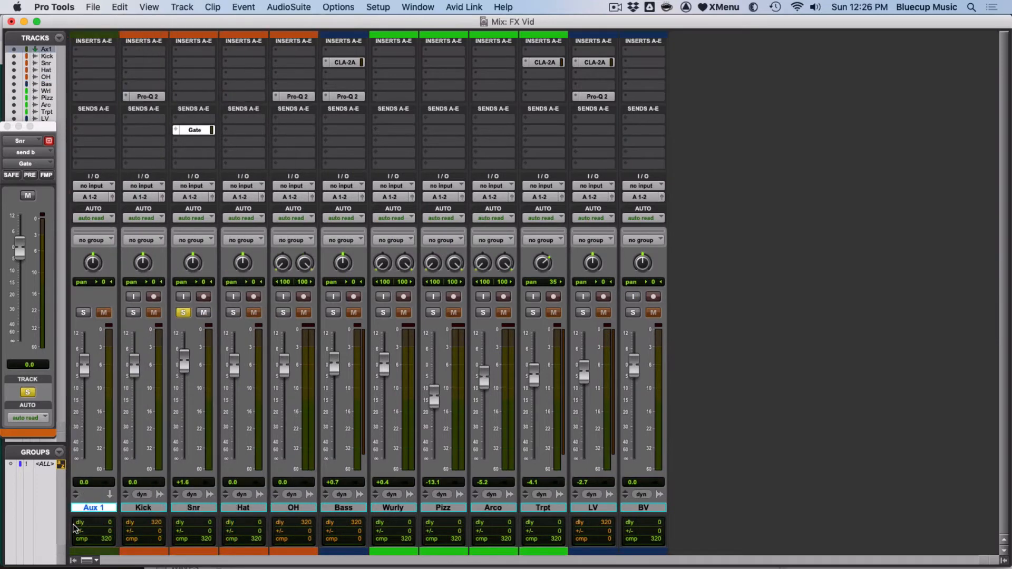
Step: Rename the Aux 1 track as GATE and put it in solo-safe mode
double_click(88, 509)
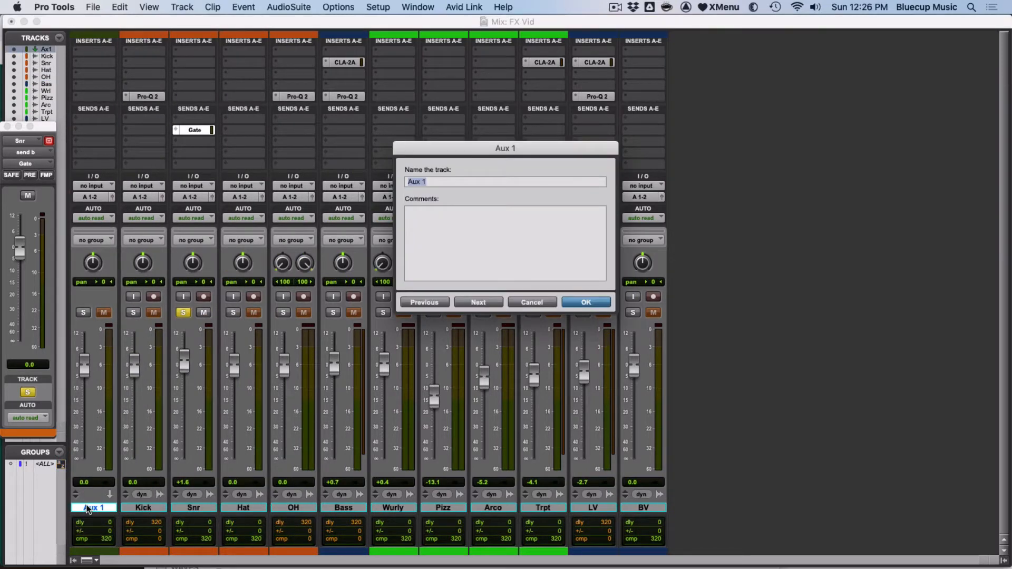
text(GATE)
key(Return)
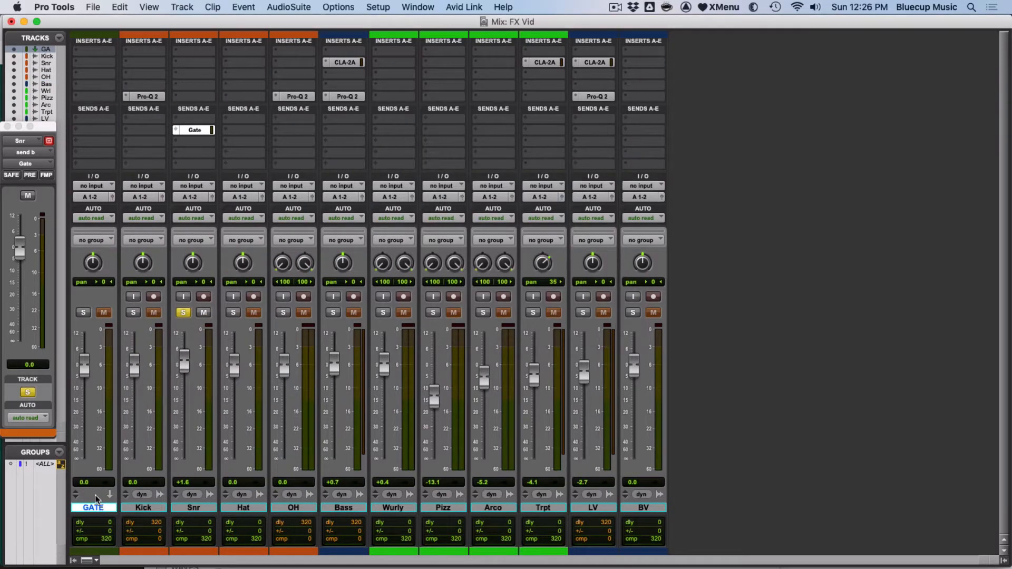
super+click(82, 316)
Step: Set the GATE track's input to the Gate (Mono) bus
click(100, 186)
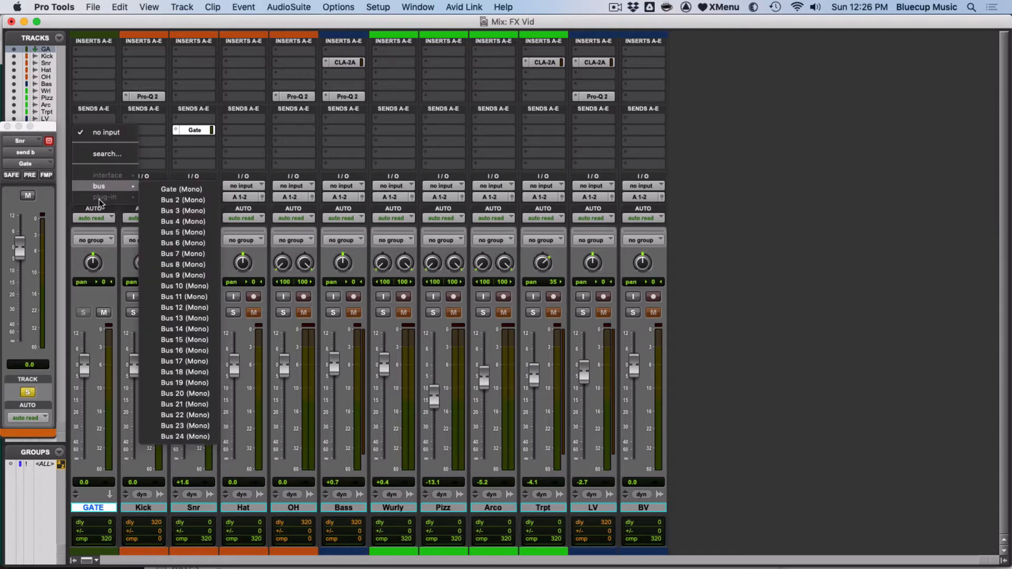
mouse_move(126, 187)
click(167, 190)
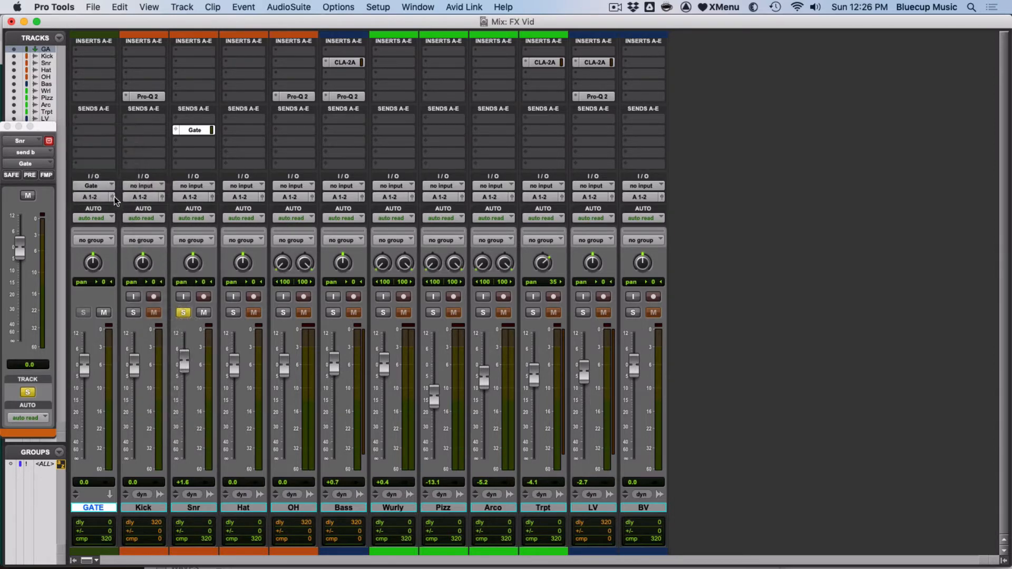
Step: Insert the D-Verb (mono/stereo) reverb in the GATE track's second insert slot
click(90, 63)
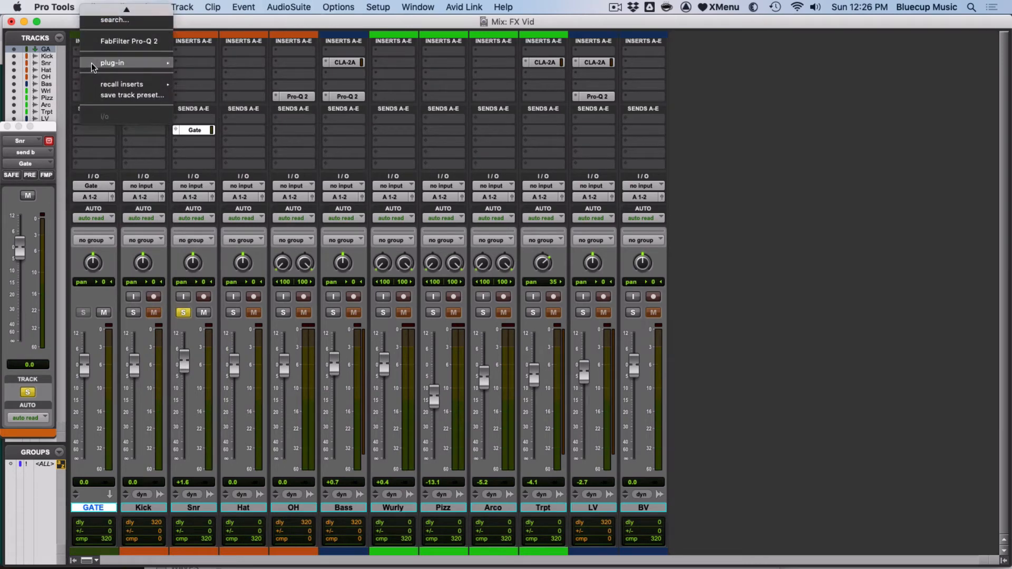
mouse_move(151, 64)
mouse_move(258, 65)
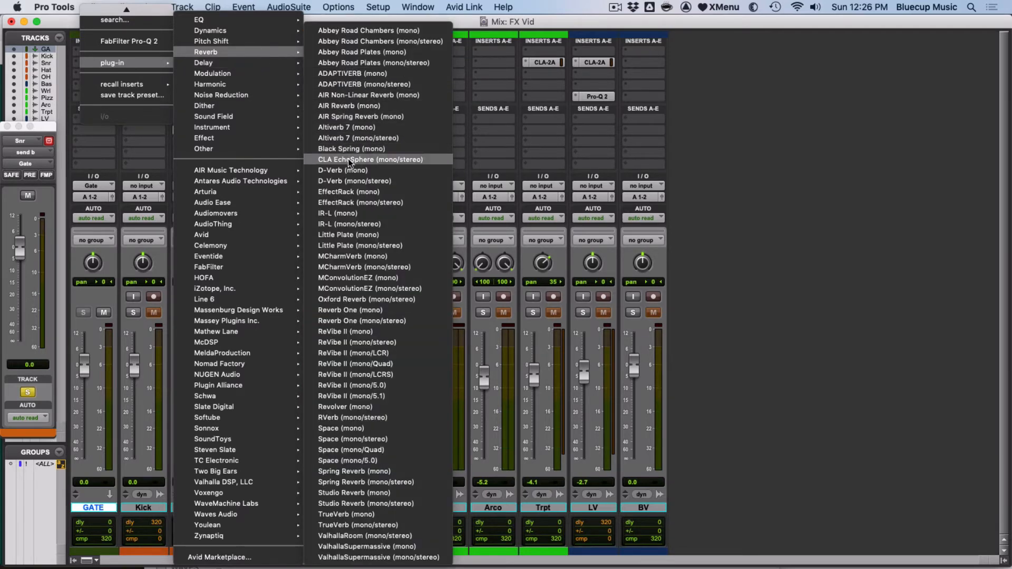
click(394, 182)
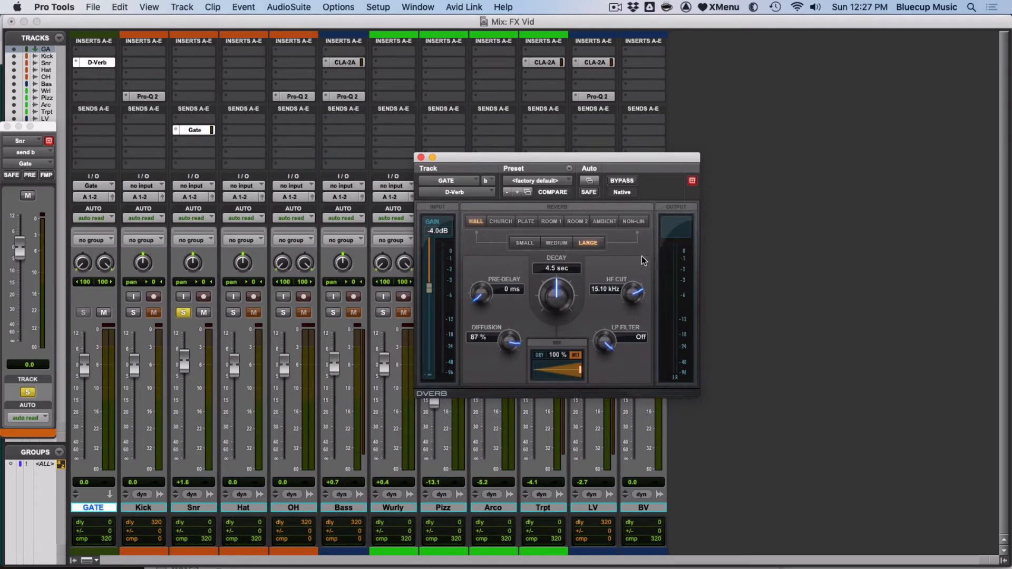
Step: Switch D-Verb to the Non-Lin algorithm and set its LP filter to 15.15 kHz while the session plays
click(642, 221)
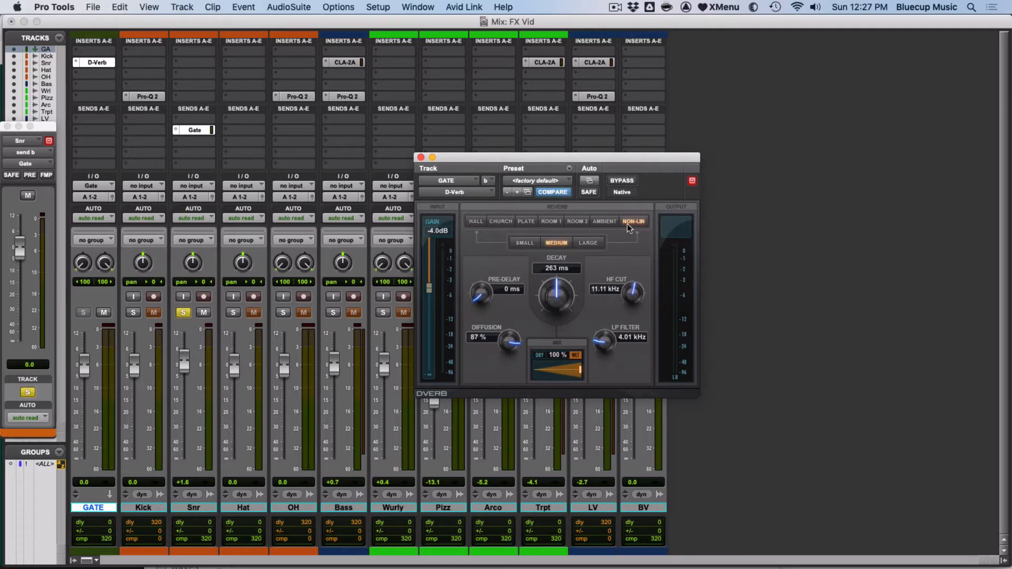
key(space)
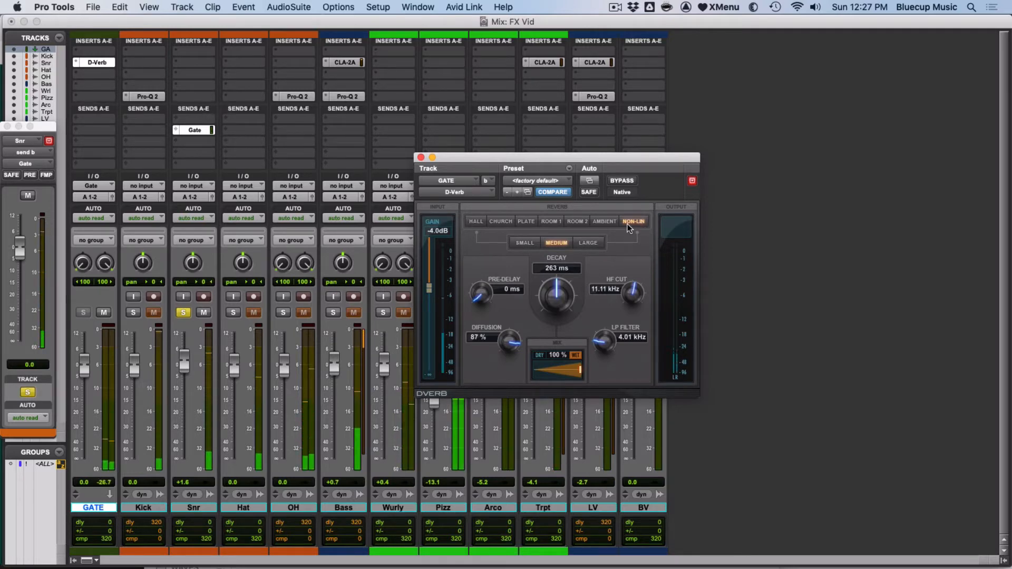
drag(601, 342, 611, 290)
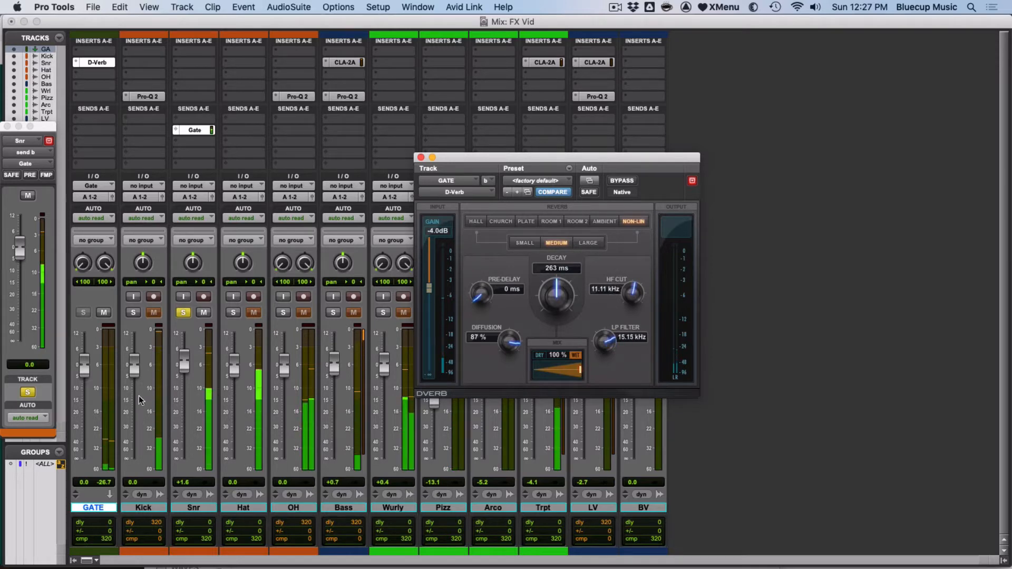
Step: Add OH, Hat and Kick to the soloed tracks and copy the Gate send from Snr to Kick
click(283, 313)
click(233, 313)
click(134, 313)
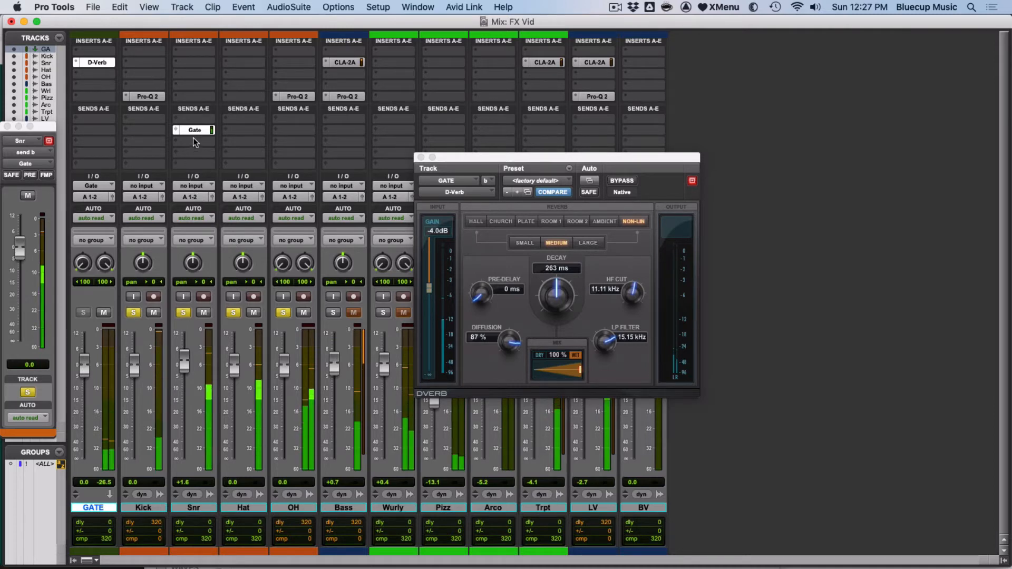
drag(195, 132, 160, 134)
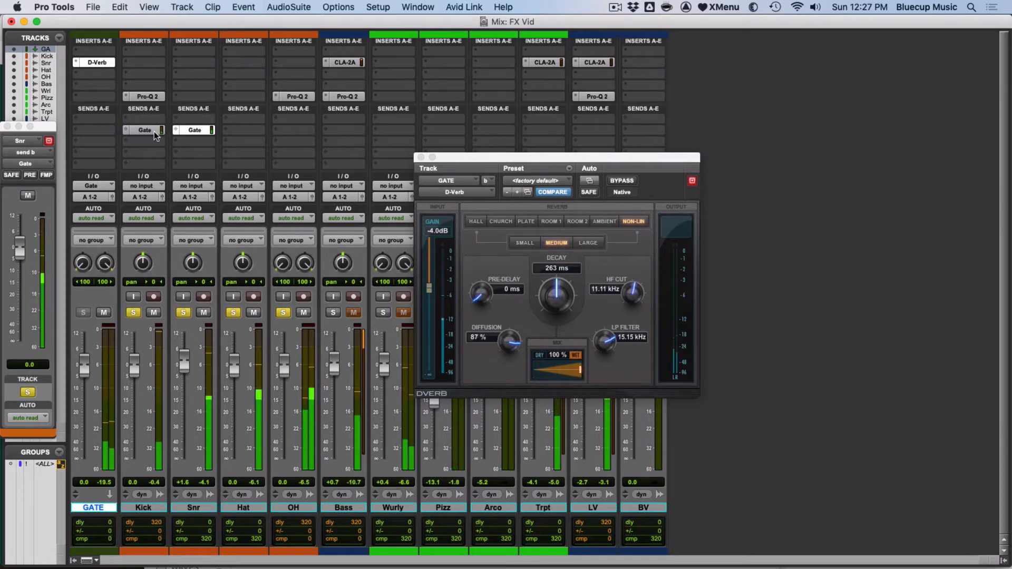
Step: Set the Gate send levels to -12.9 dB on Kick and -4.1 dB on Snr
click(153, 132)
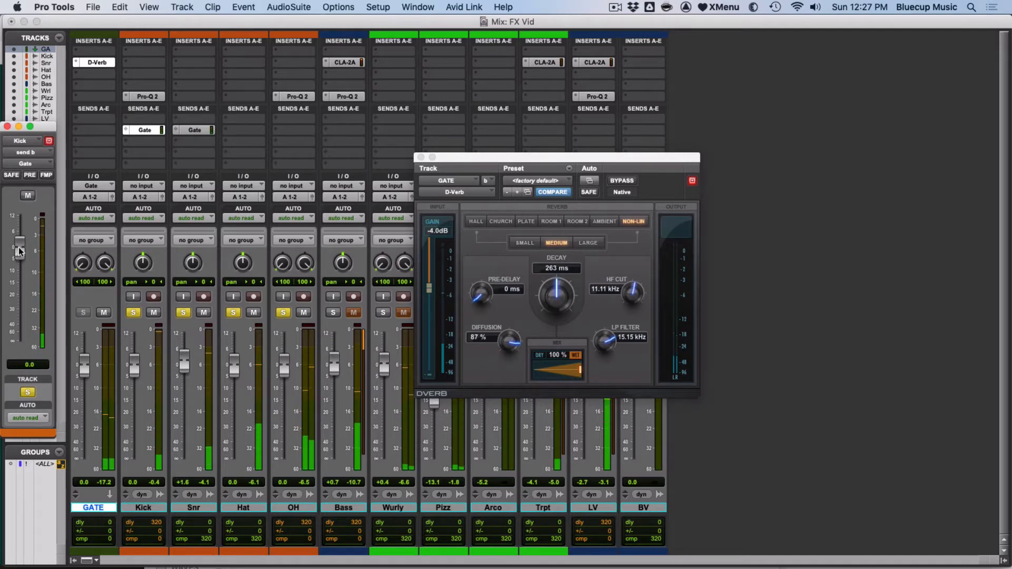
drag(19, 252, 20, 275)
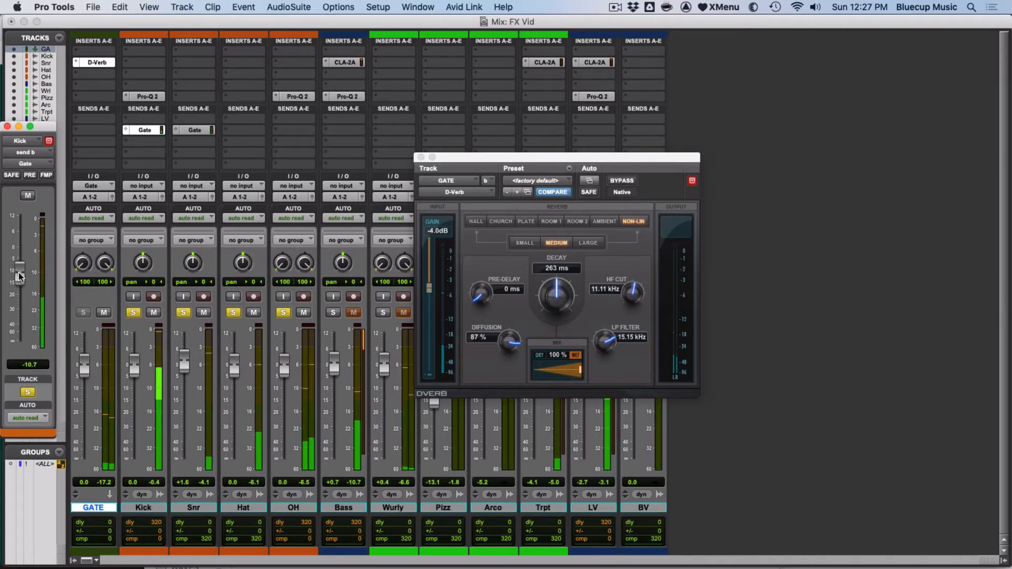
mouse_move(20, 276)
mouse_down()
mouse_move(19, 289)
mouse_move(19, 278)
mouse_up()
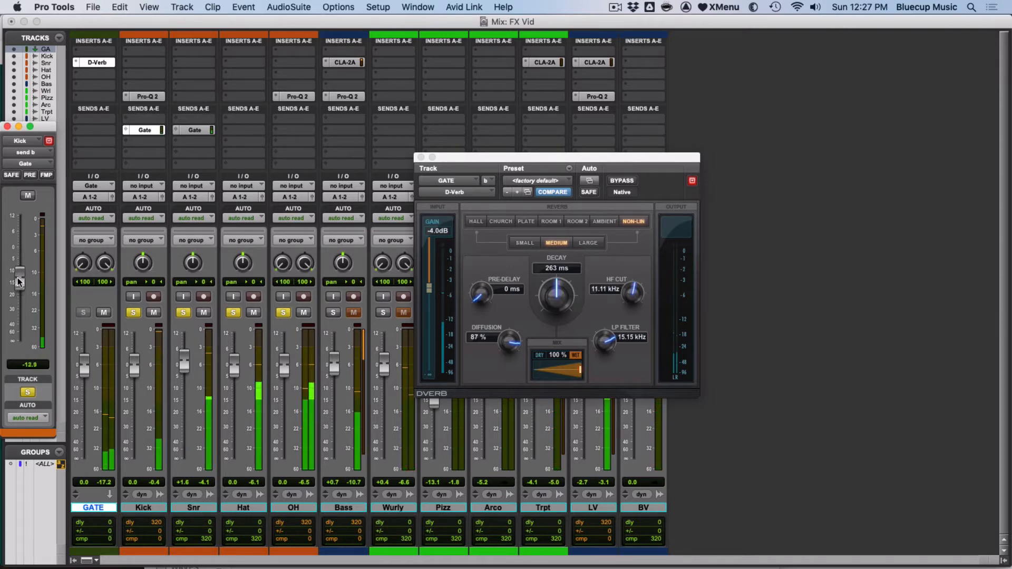
click(190, 131)
drag(19, 252, 20, 261)
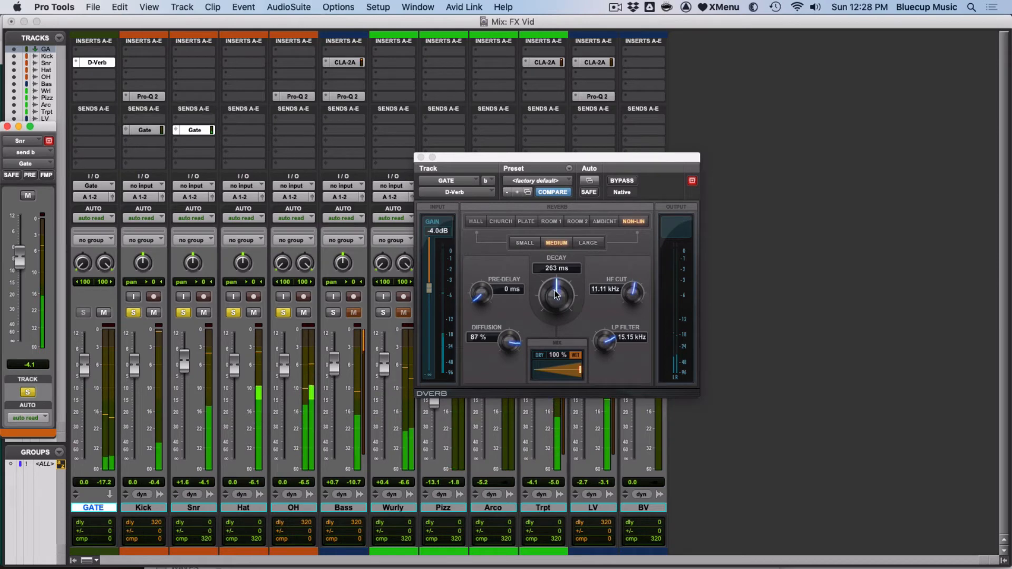
Step: Try a 375 ms decay on the GATE track's D-Verb and reset the decay to its default
drag(556, 296, 550, 177)
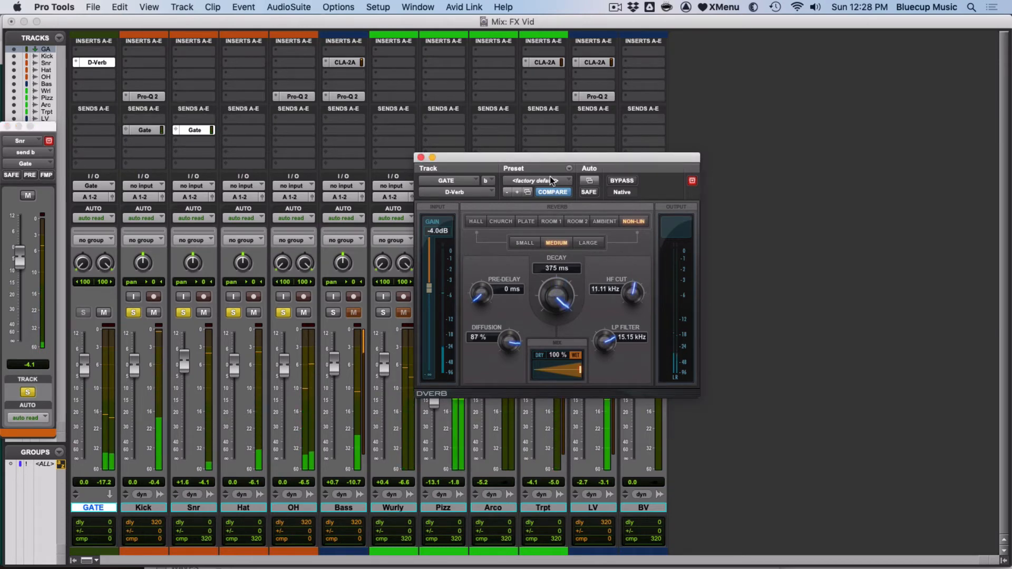
alt+click(558, 296)
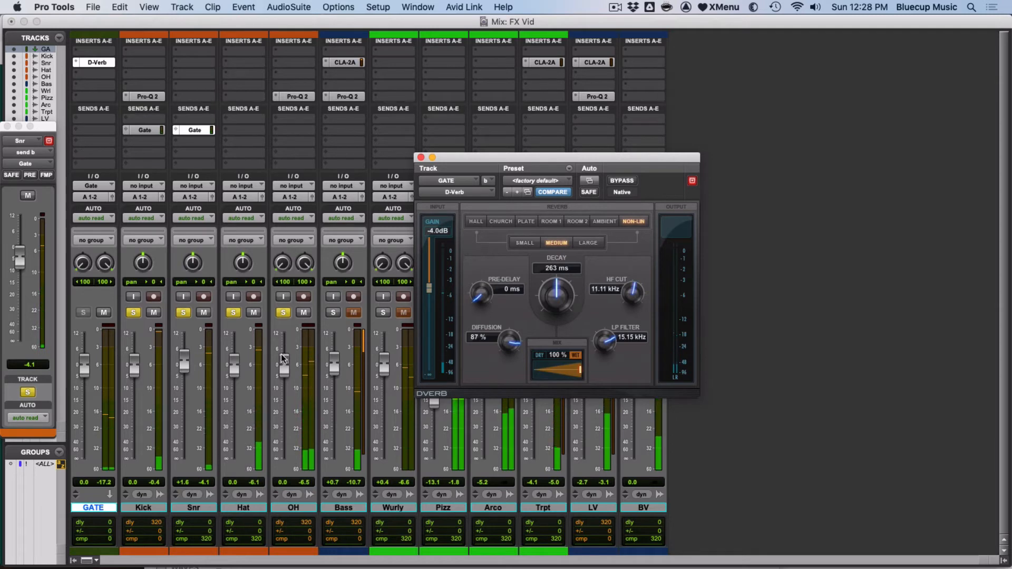
Step: Lower the OH fader to about -2.2 dB and Hat to -11.3 dB, and pan Hat 45 to the right
drag(284, 365, 237, 361)
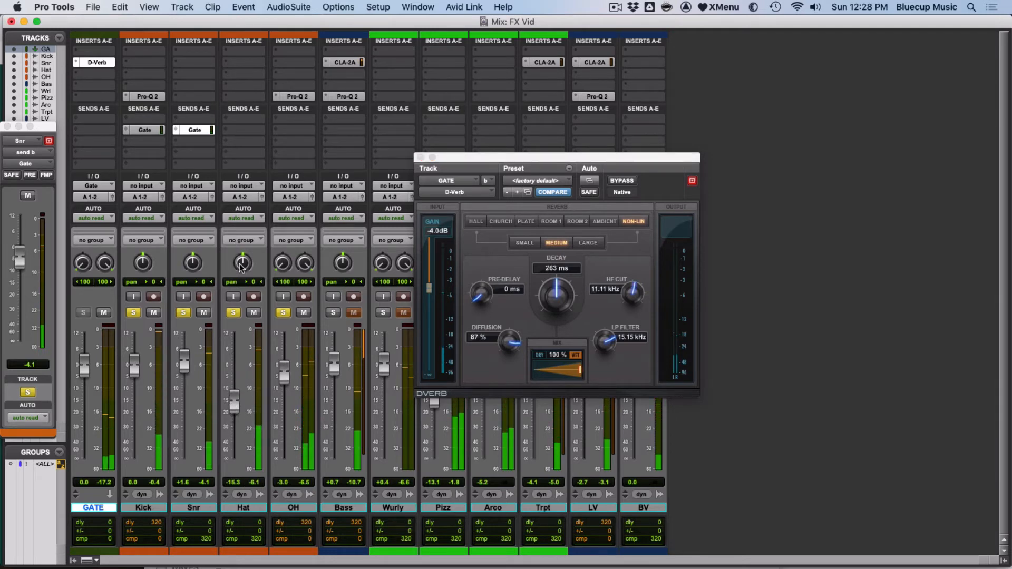
drag(243, 264, 242, 242)
drag(235, 403, 235, 393)
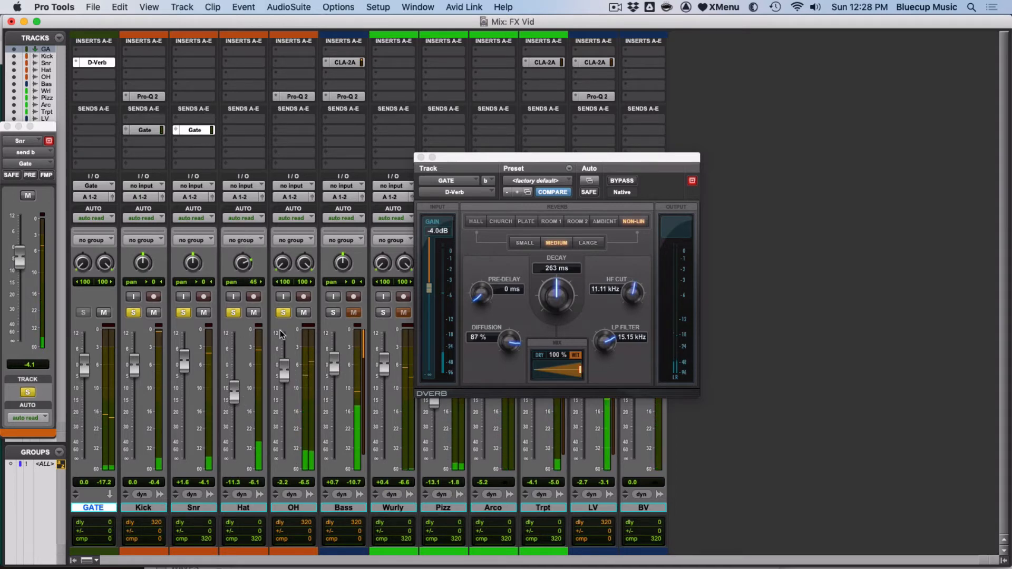
Step: Clear all drum solos, solo the Wurly track and close the GATE track's D-Verb window
alt+click(284, 312)
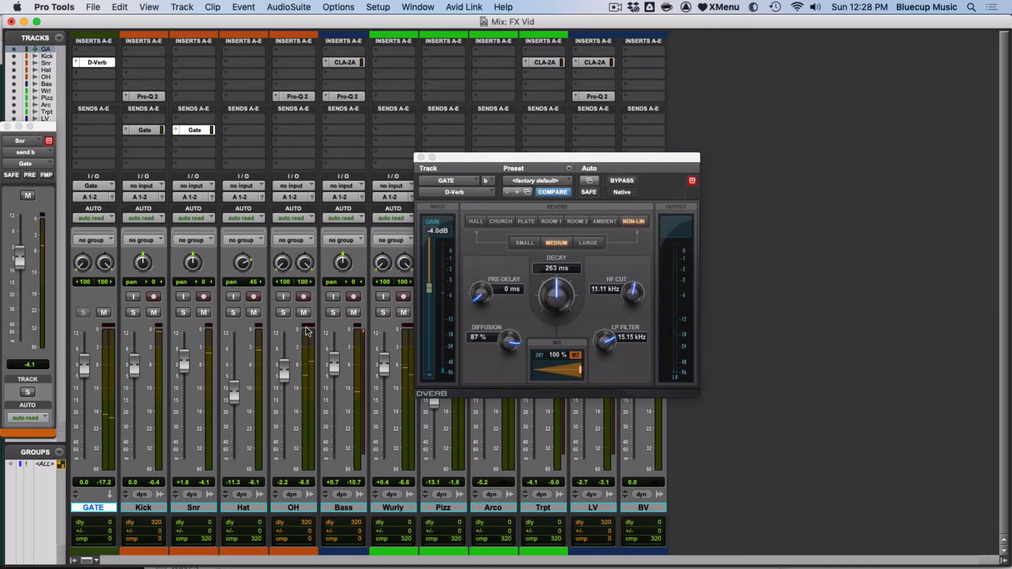
click(384, 314)
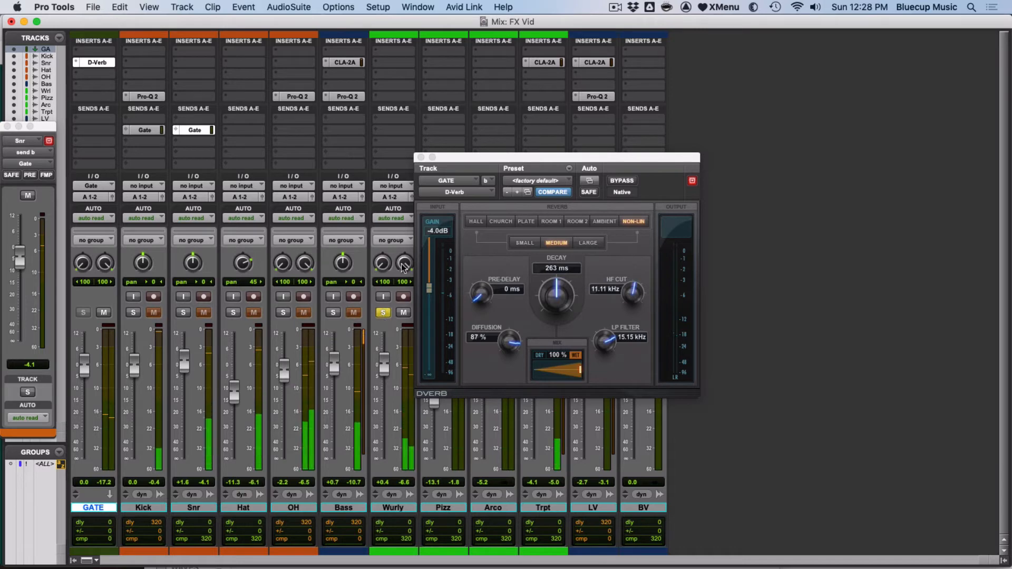
click(421, 157)
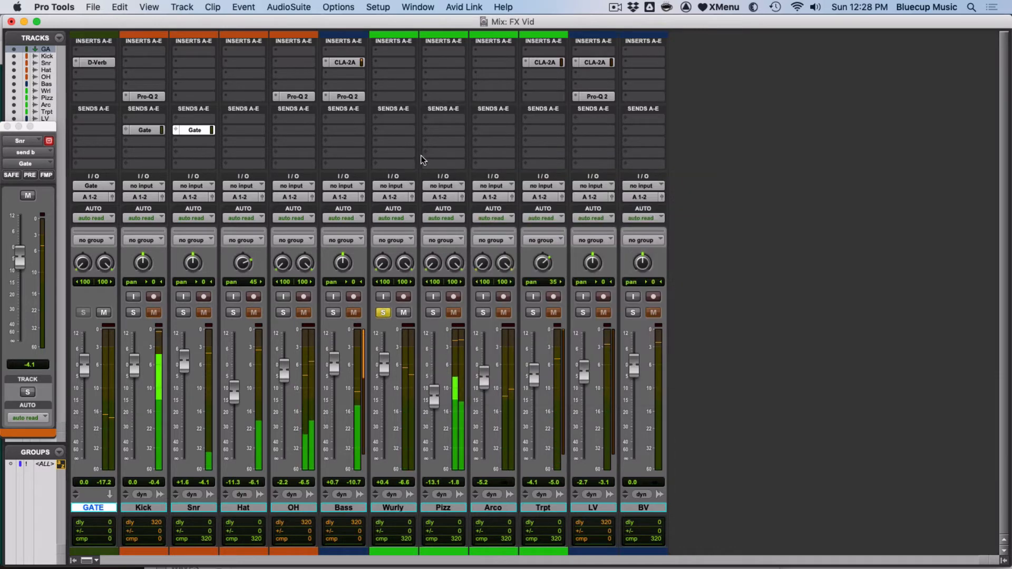
Step: Add a send to Bus 2 (Mono) in Wurly's second send slot and set its level to 0.0 dB
click(403, 131)
mouse_move(422, 141)
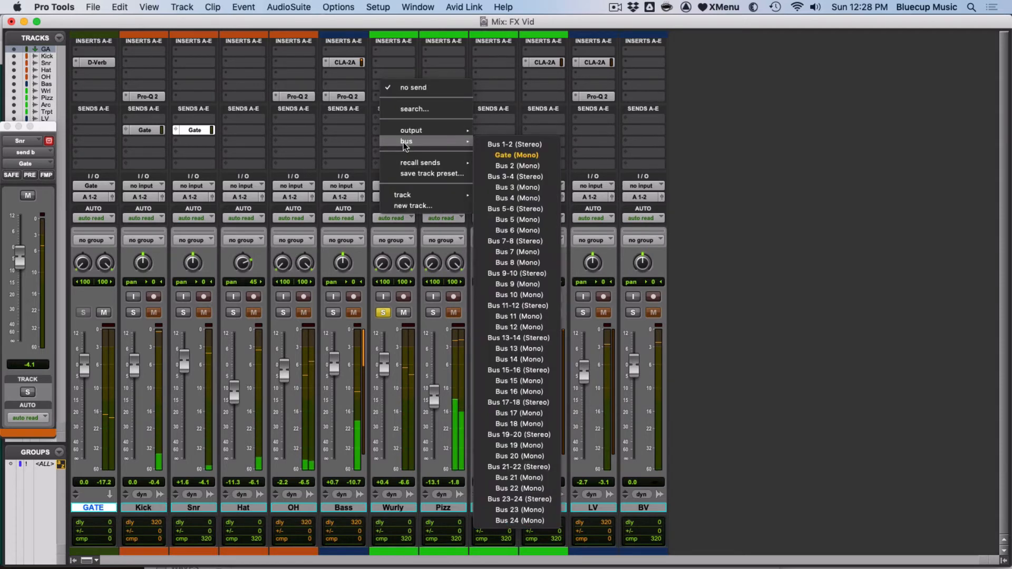
click(527, 166)
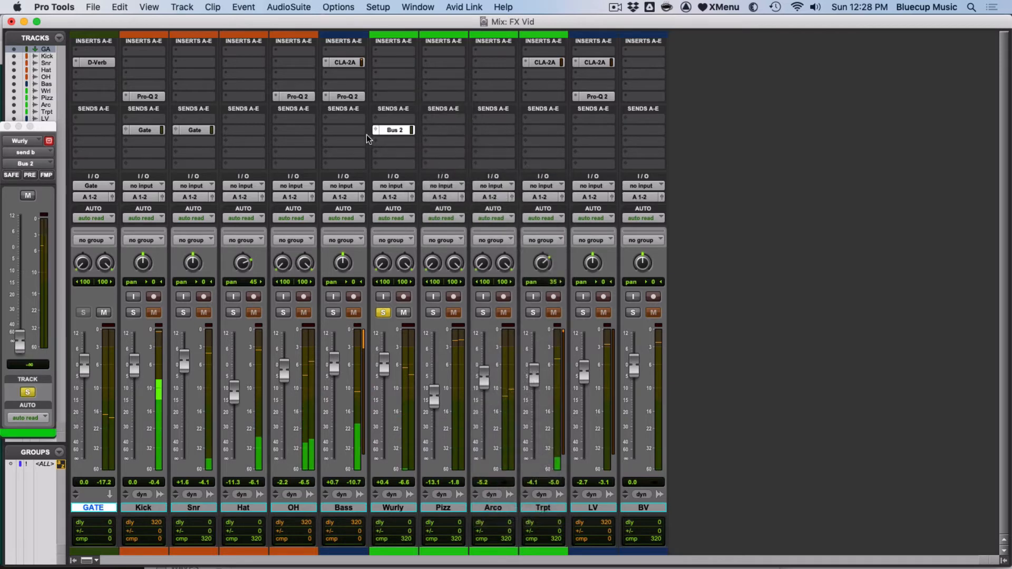
alt+click(20, 341)
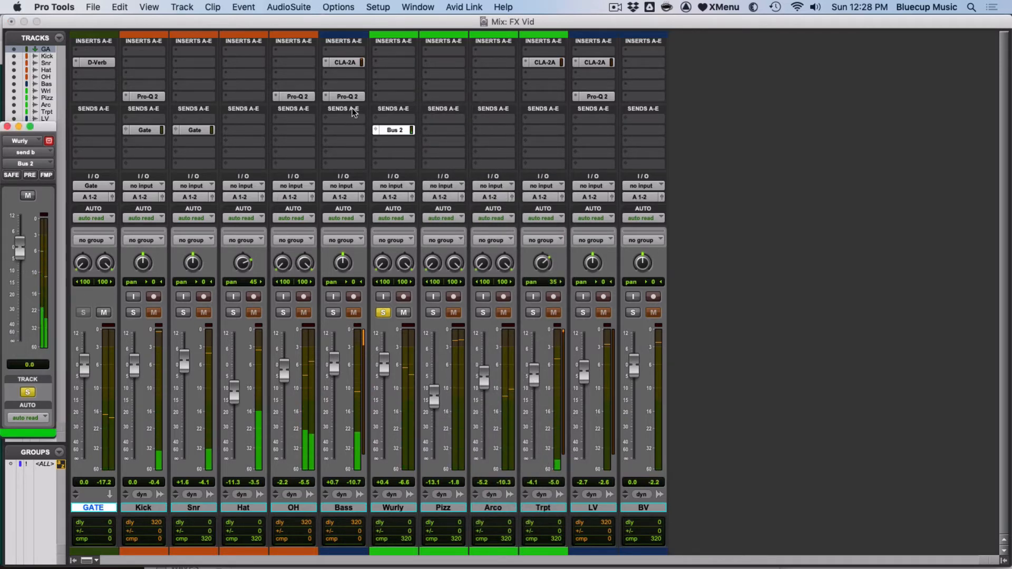
Step: Rename the Bus 2 send on Wurly as Room
right_click(393, 130)
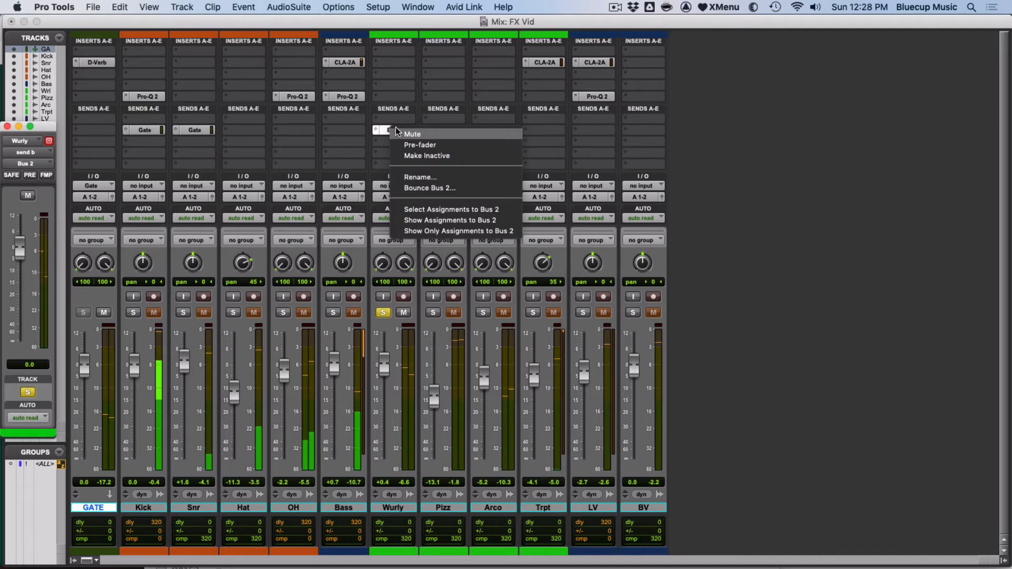
click(411, 177)
text(Room)
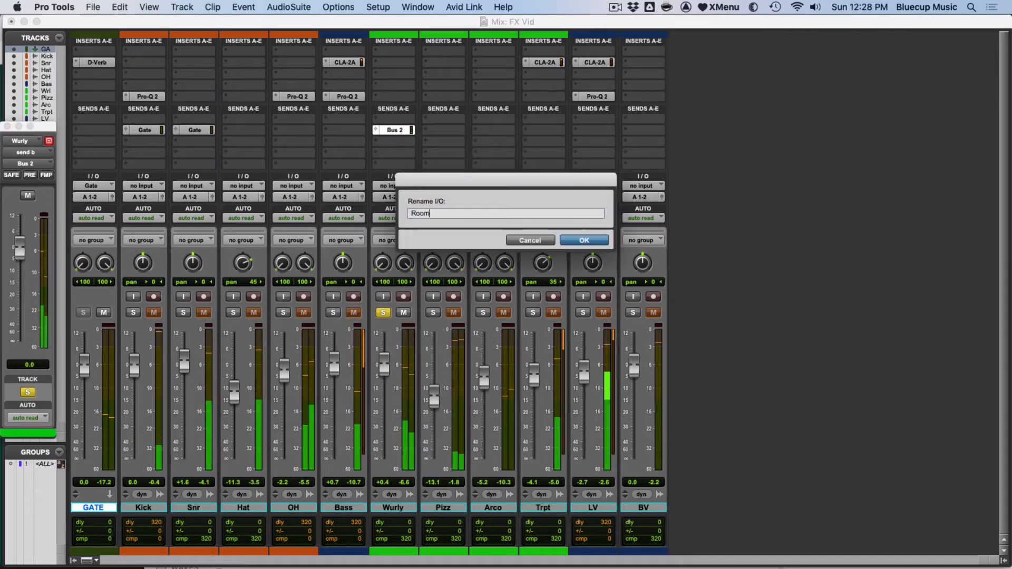
key(Return)
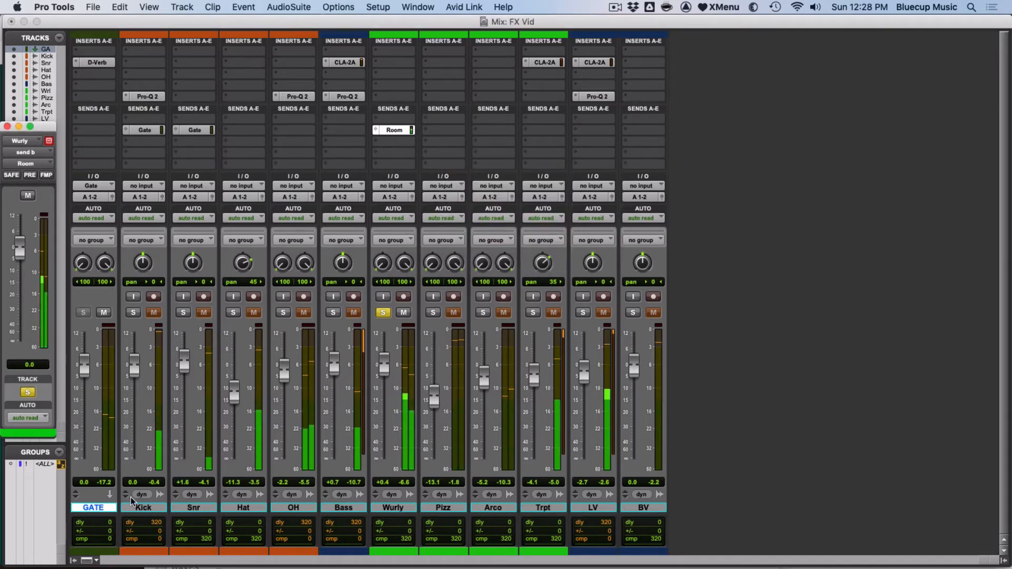
Step: Create a mono Aux Input track directly after GATE and name it ROOM
click(107, 508)
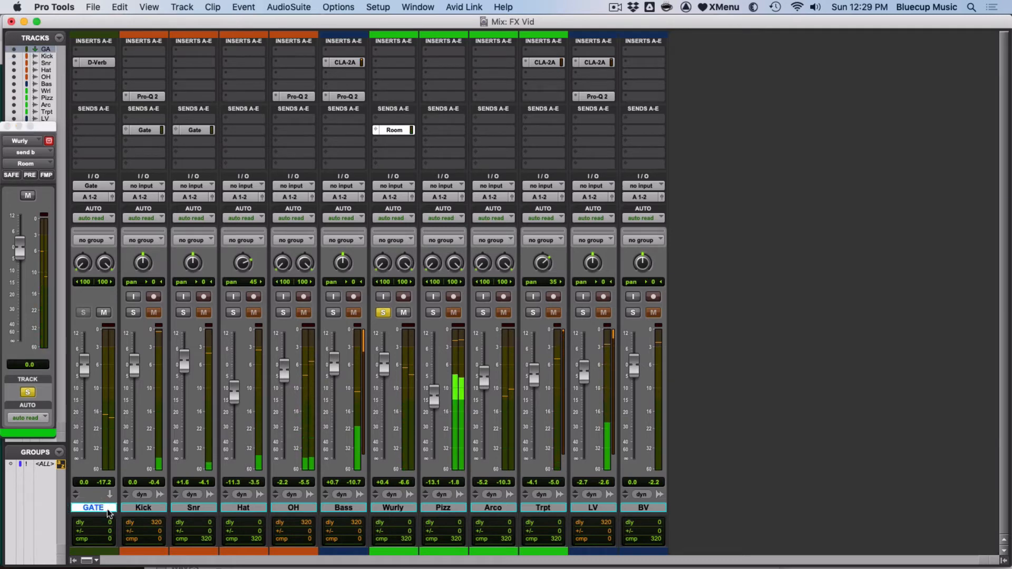
key(super+shift+n)
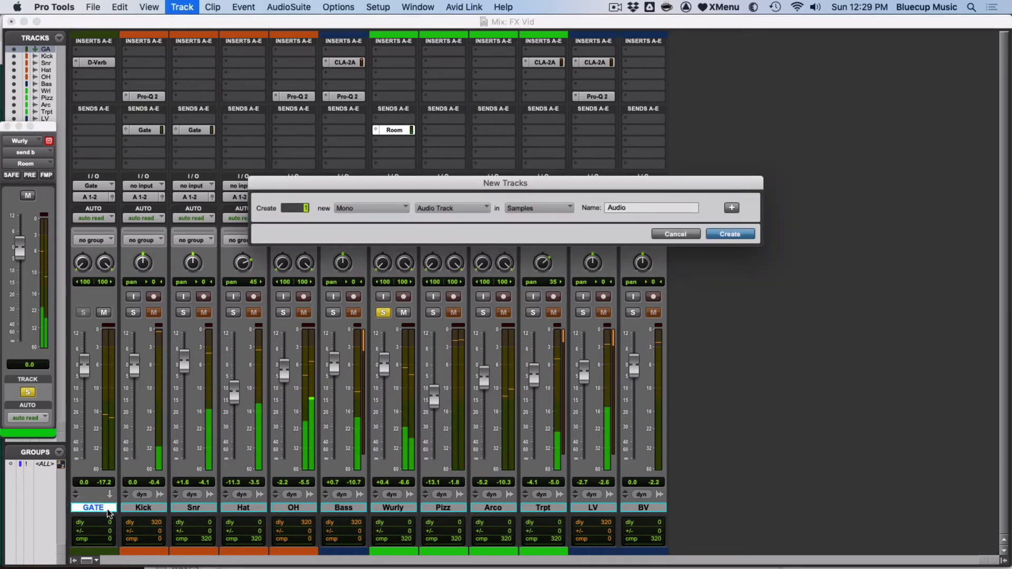
key(super+Down)
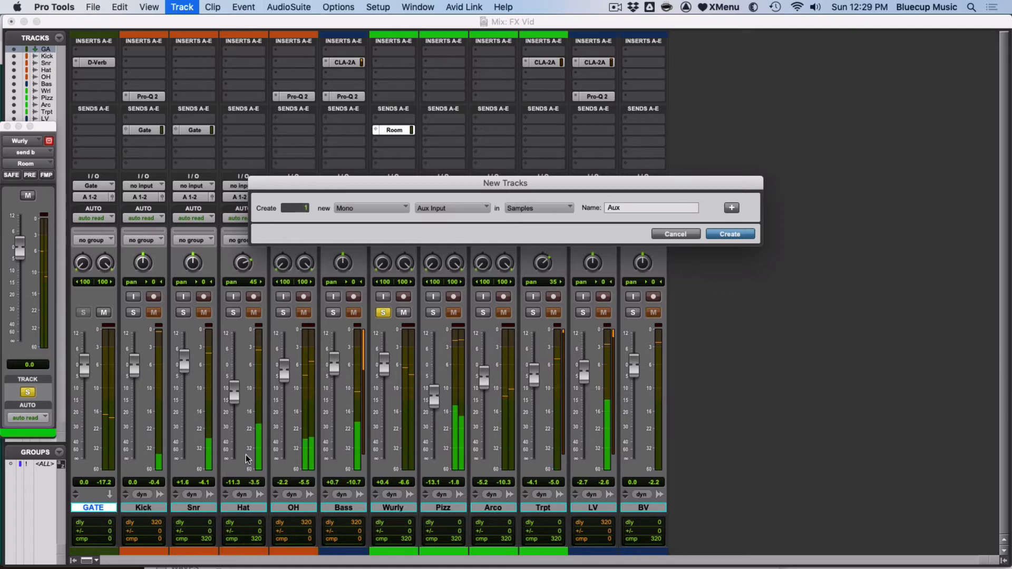
key(Return)
double_click(143, 507)
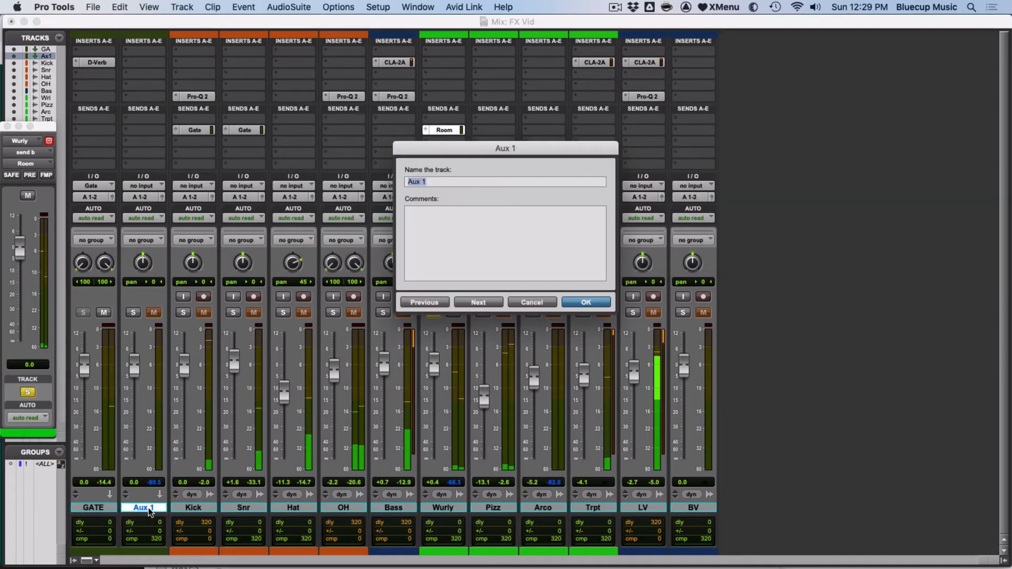
text(ROOM)
key(Return)
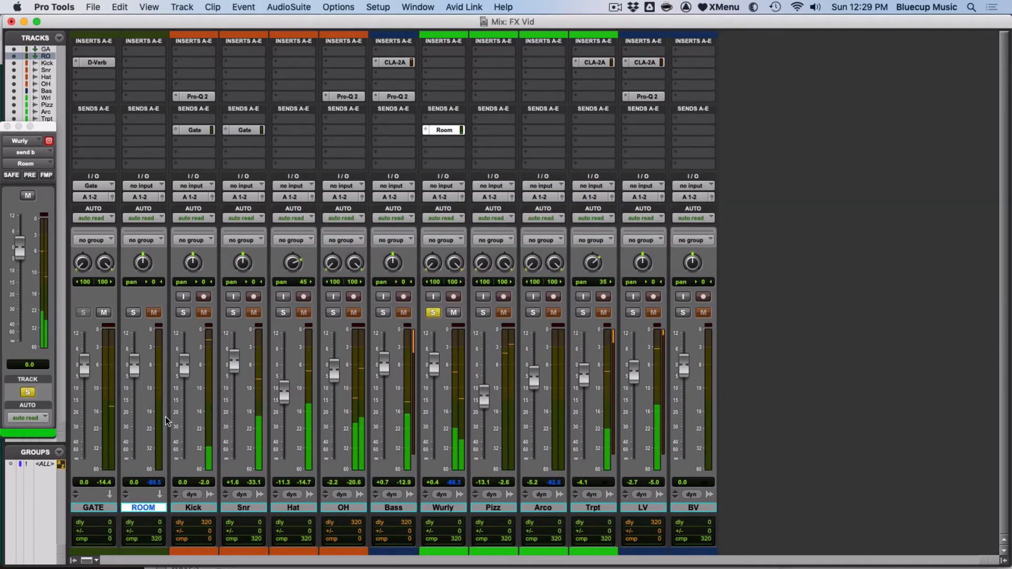
Step: Make the ROOM track solo-safe and set its input to the Room bus
super+click(133, 313)
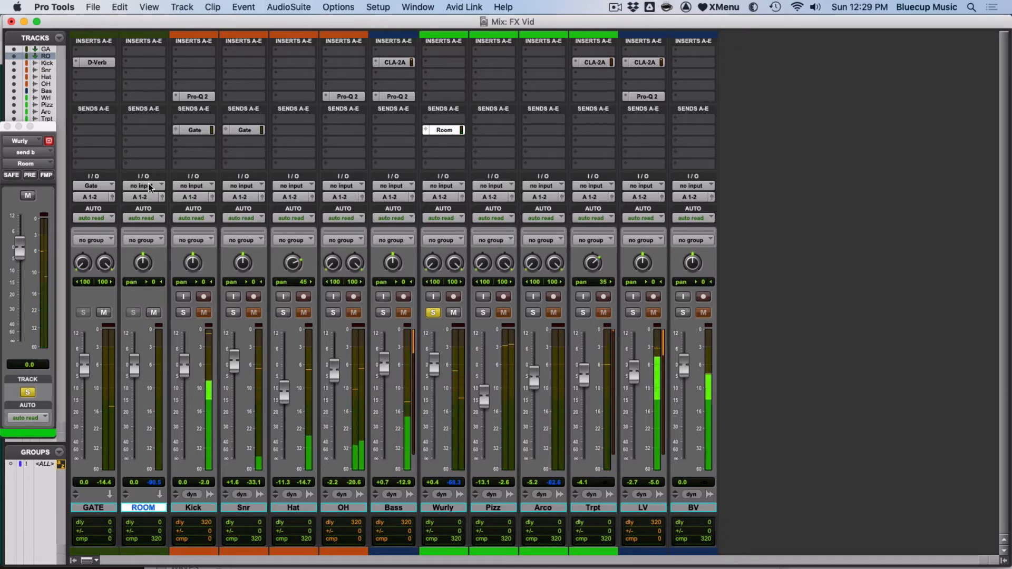
click(150, 187)
mouse_move(153, 199)
click(207, 207)
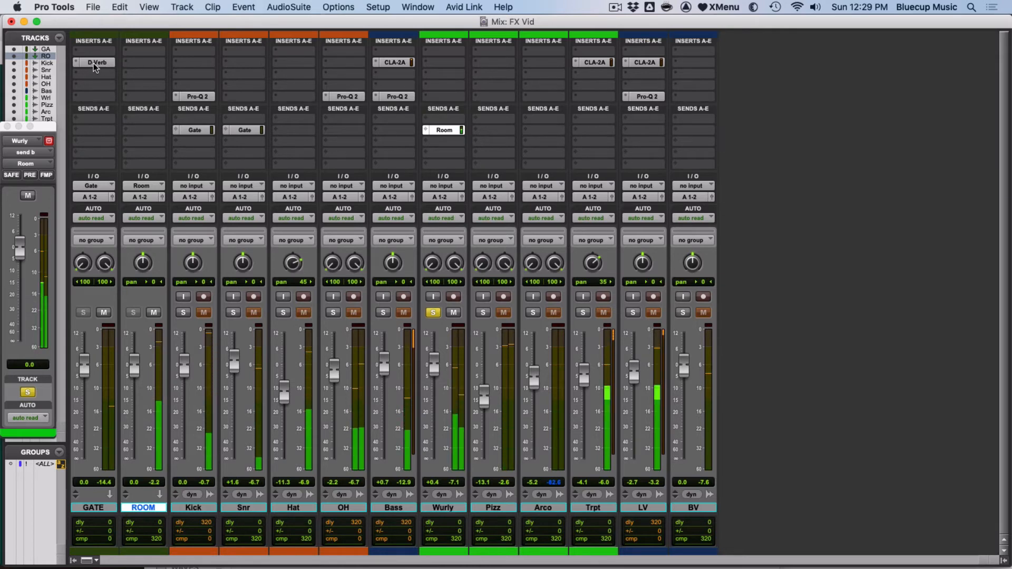
Step: Copy D-Verb from GATE to ROOM and set it to Room 1, Small, 418 ms decay and 17.92 kHz HF cut
drag(93, 64, 137, 62)
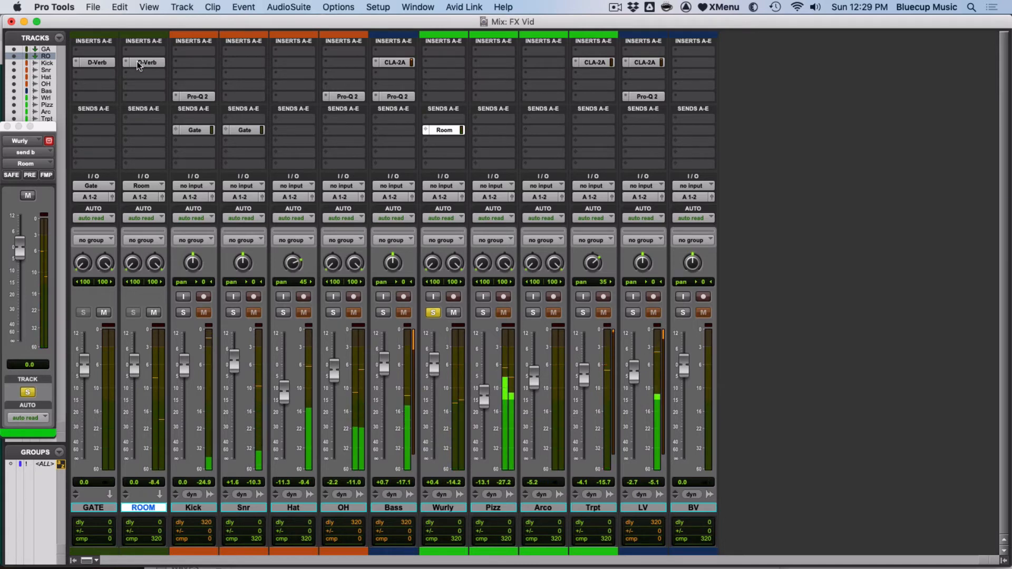
click(138, 64)
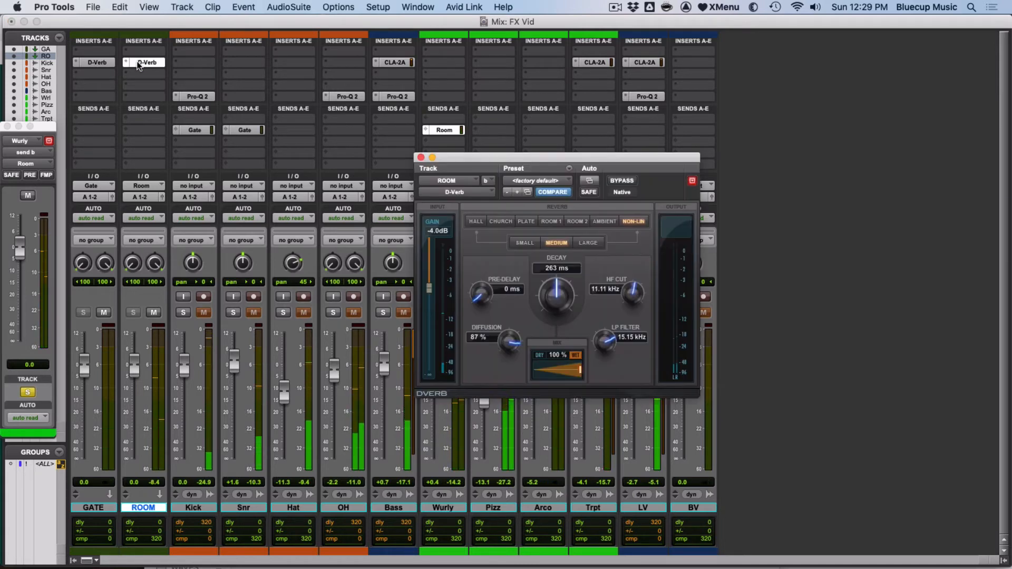
click(552, 222)
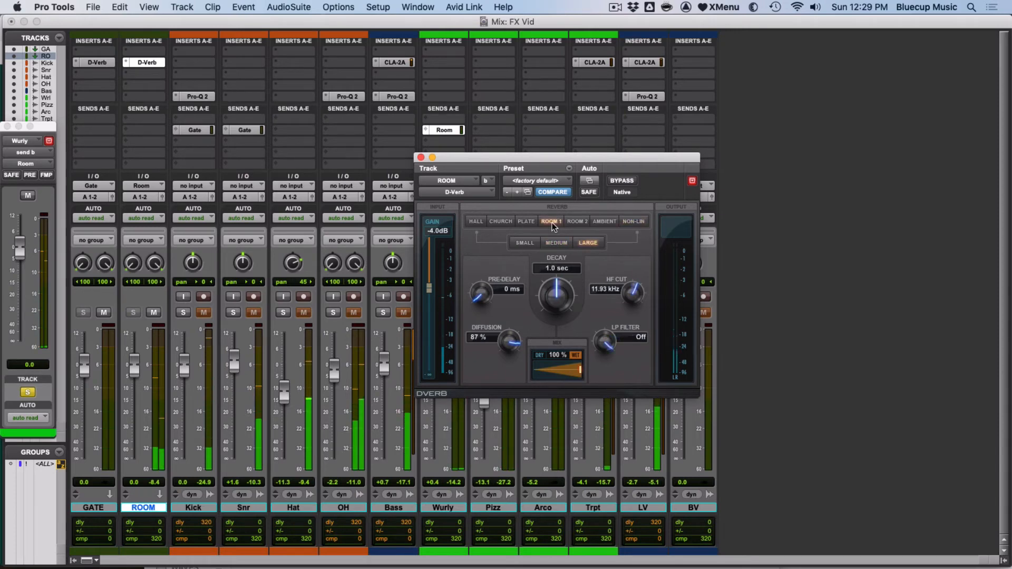
click(530, 245)
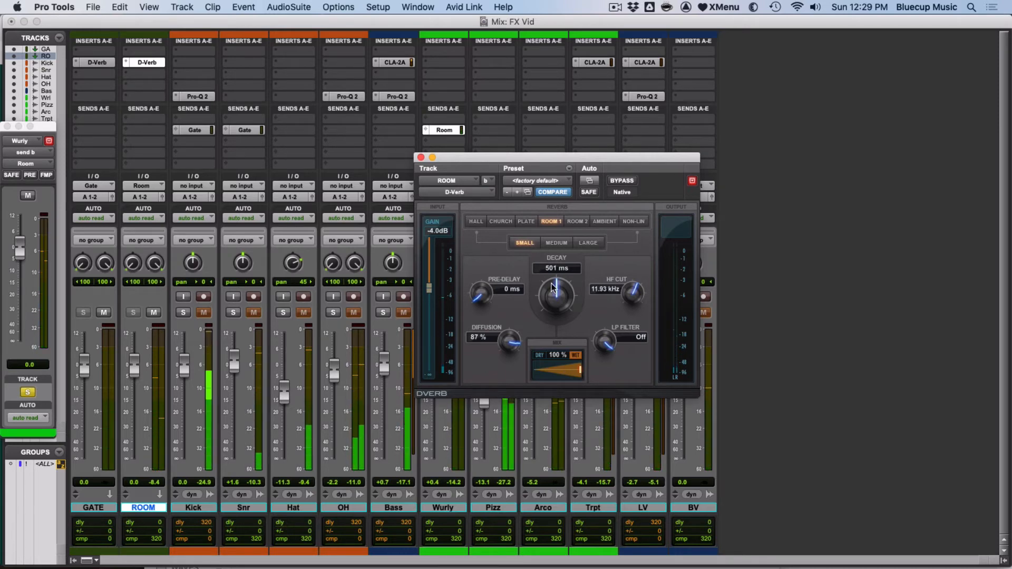
drag(553, 287, 557, 302)
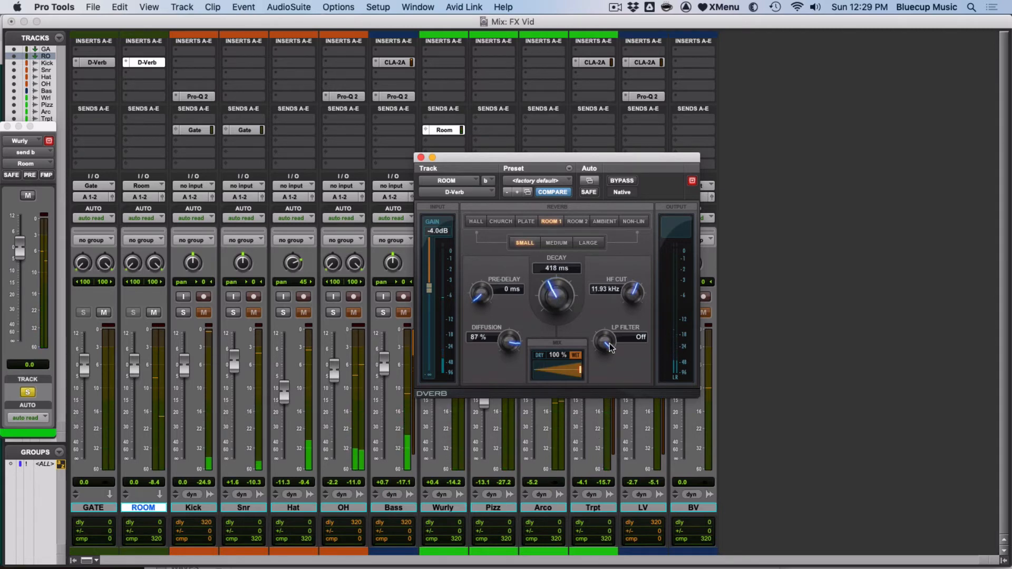
drag(635, 301, 638, 245)
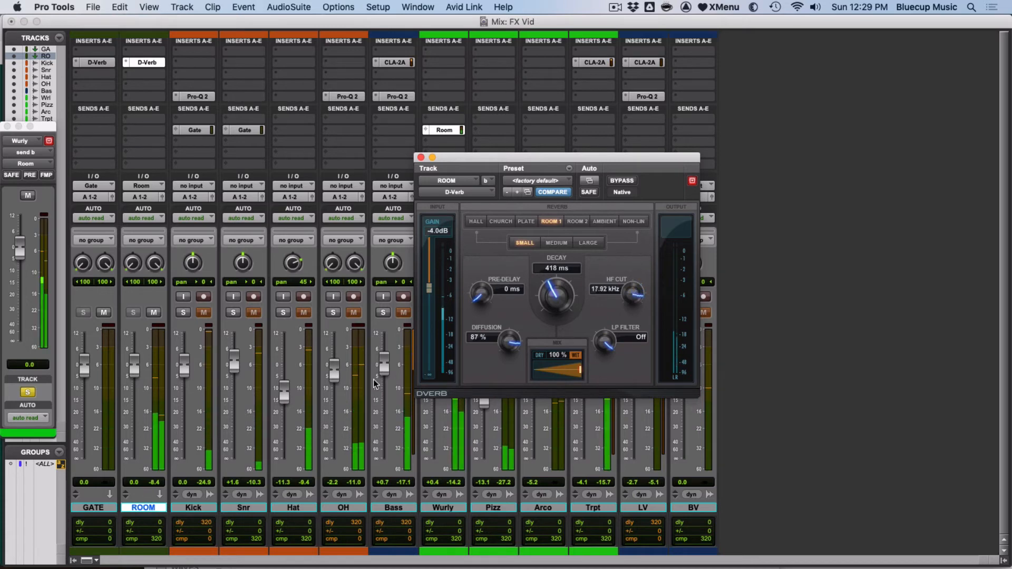
Step: Lower the ROOM return fader to -8.4 dB and clear the Wurly solo
mouse_move(129, 366)
mouse_down()
mouse_move(141, 390)
mouse_move(141, 381)
mouse_up()
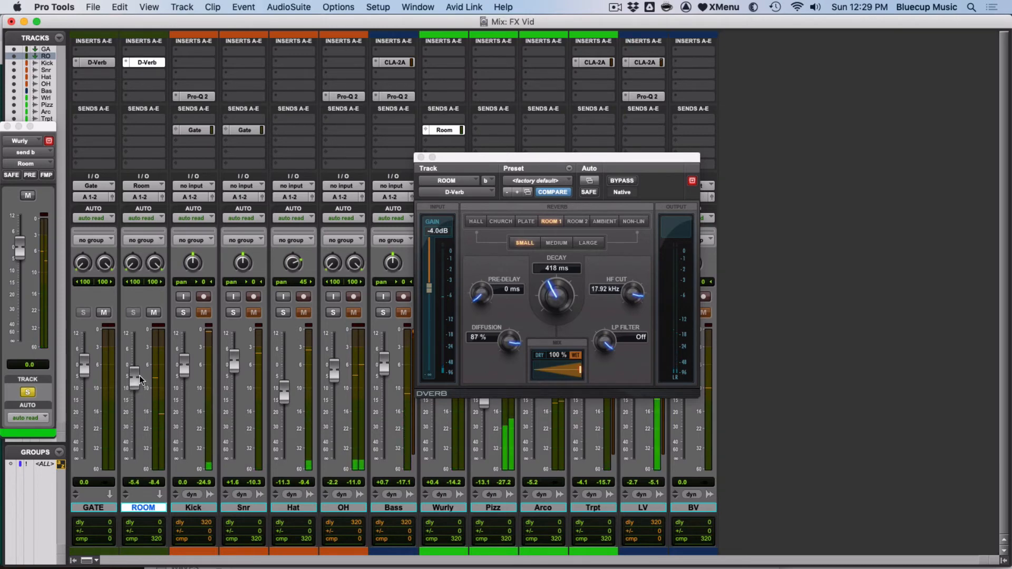
drag(140, 377, 140, 384)
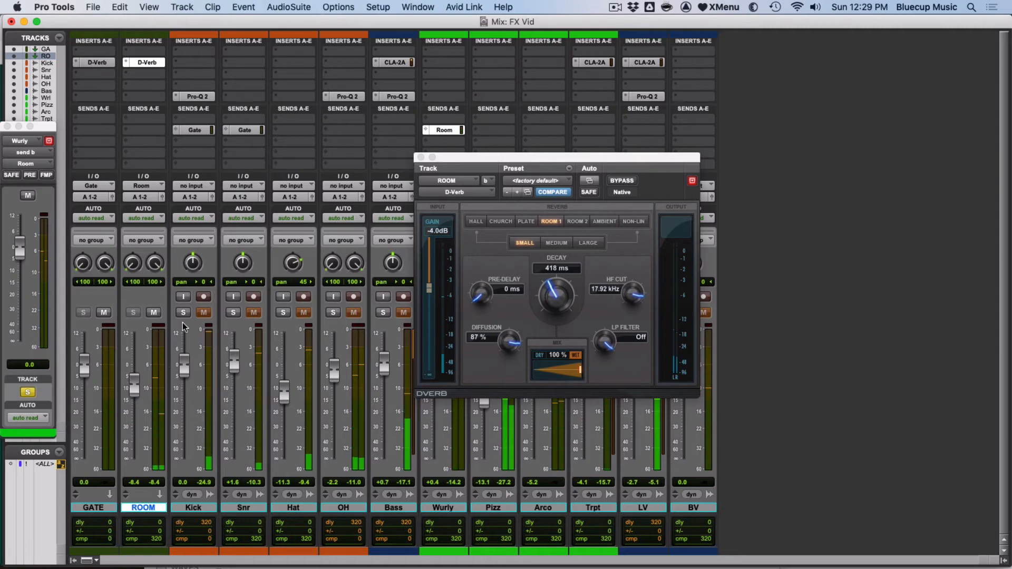
alt+click(232, 313)
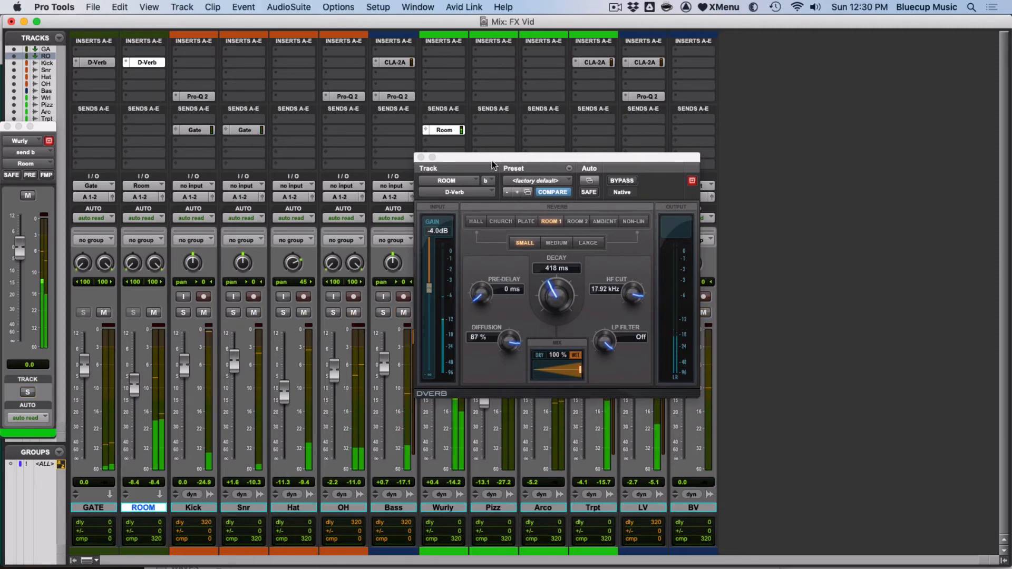
Step: Mute the LV track and copy the Room send from Wurly to Pizz, with the D-Verb window moved clear of the mixer
drag(532, 161, 842, 135)
click(653, 312)
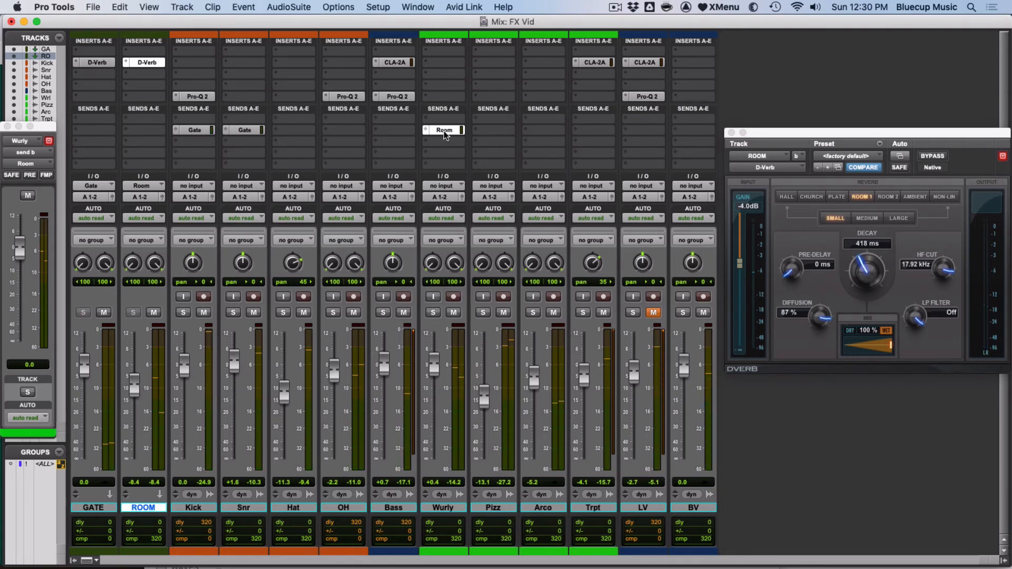
drag(535, 136, 512, 135)
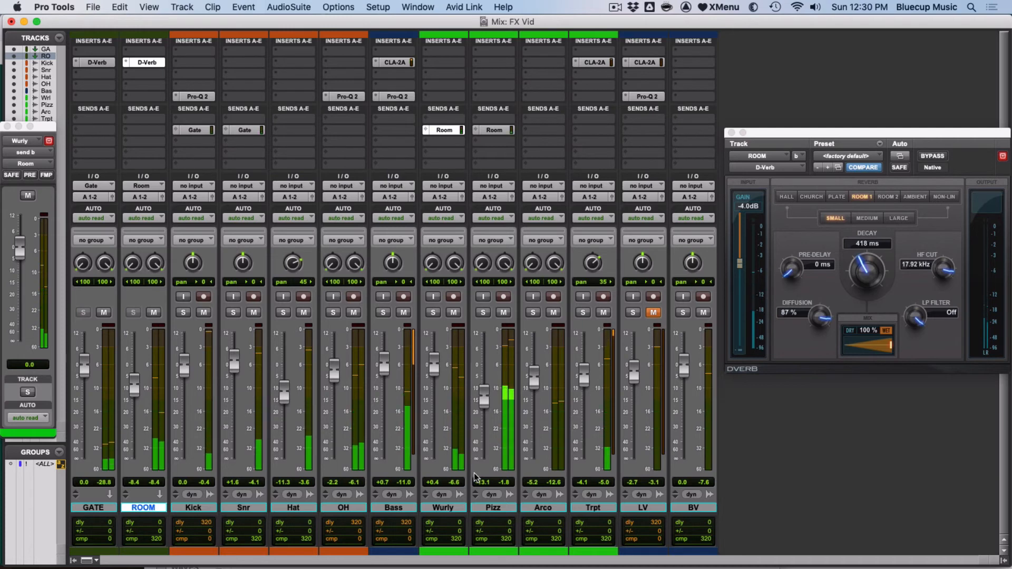
Step: Solo the Trpt track, stop playback and add a send to Bus 3 (Mono) on Trpt
click(583, 312)
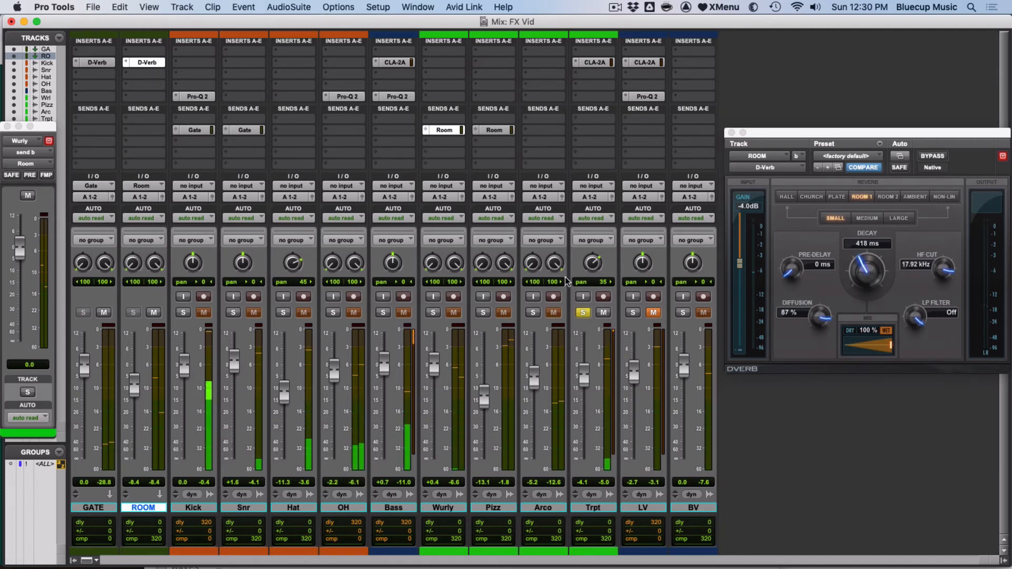
key(space)
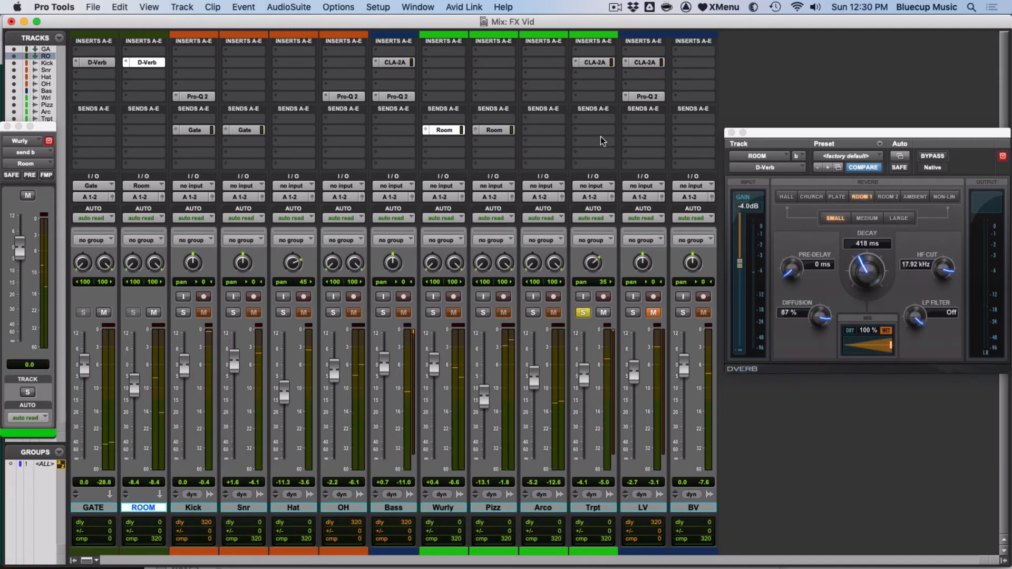
click(598, 130)
mouse_move(611, 141)
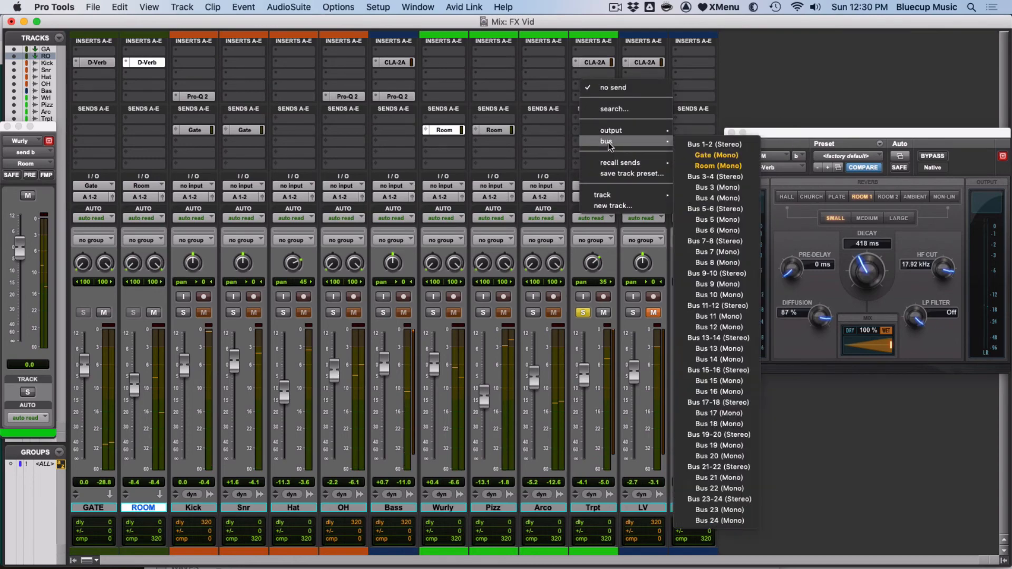
click(727, 188)
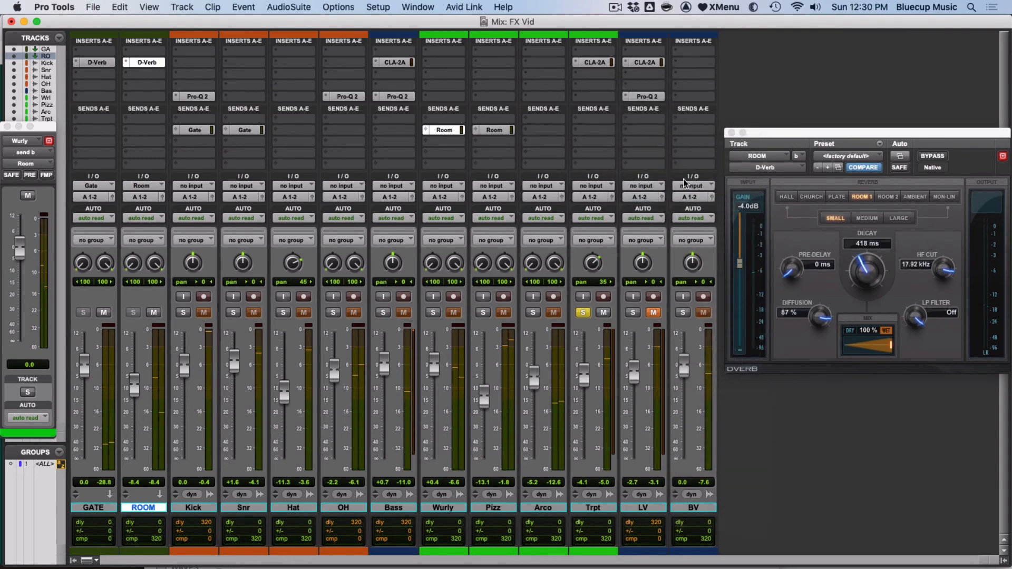
Step: Rename the Trpt send's bus as Plate and set the send level to 0.0 dB
right_click(594, 131)
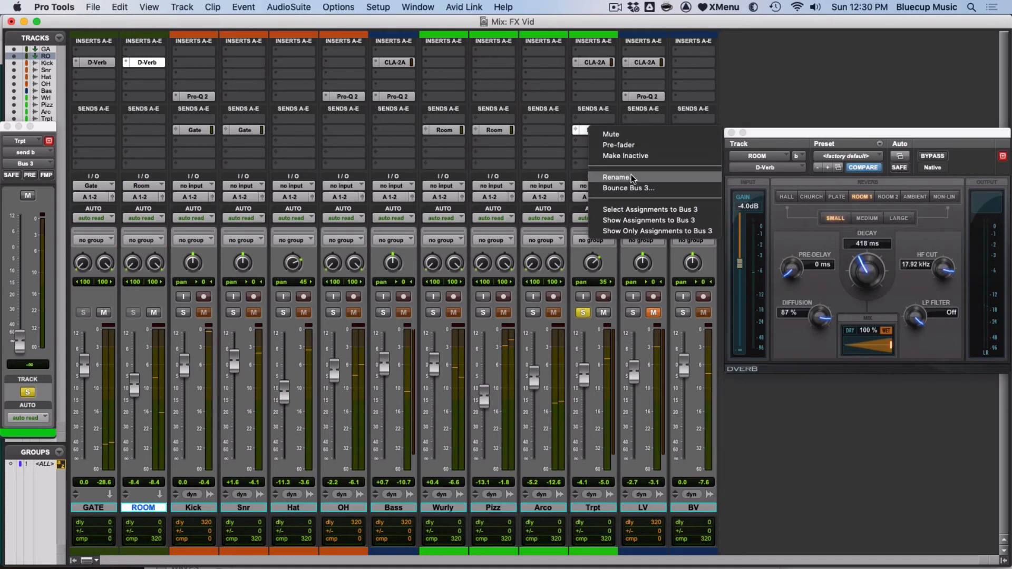
click(630, 177)
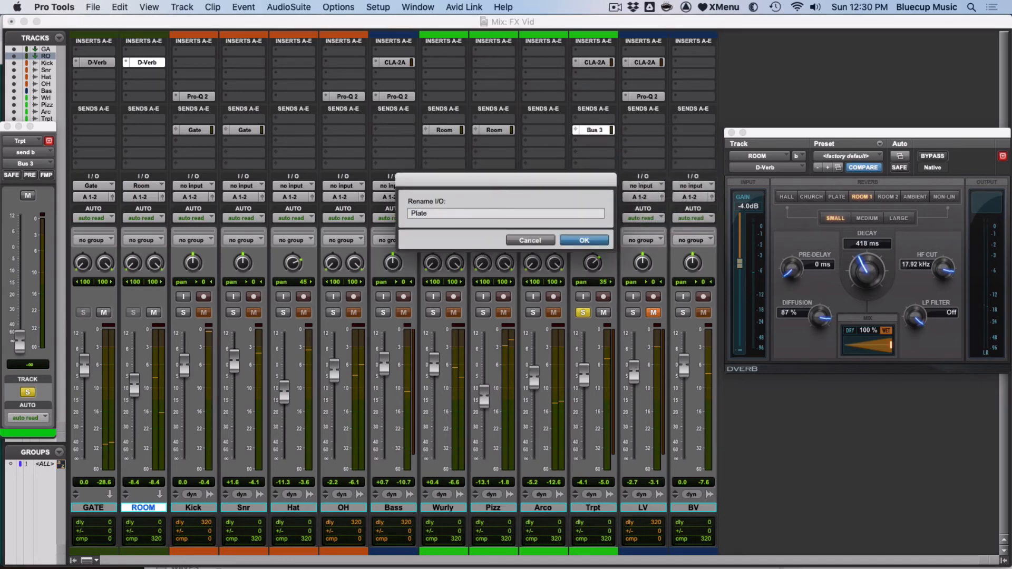
key(Return)
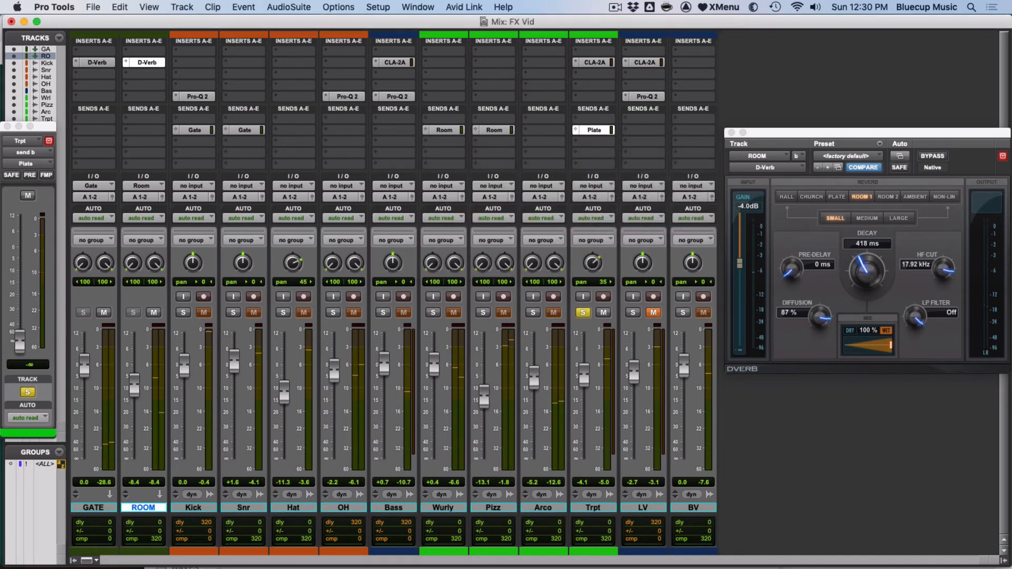
click(21, 341)
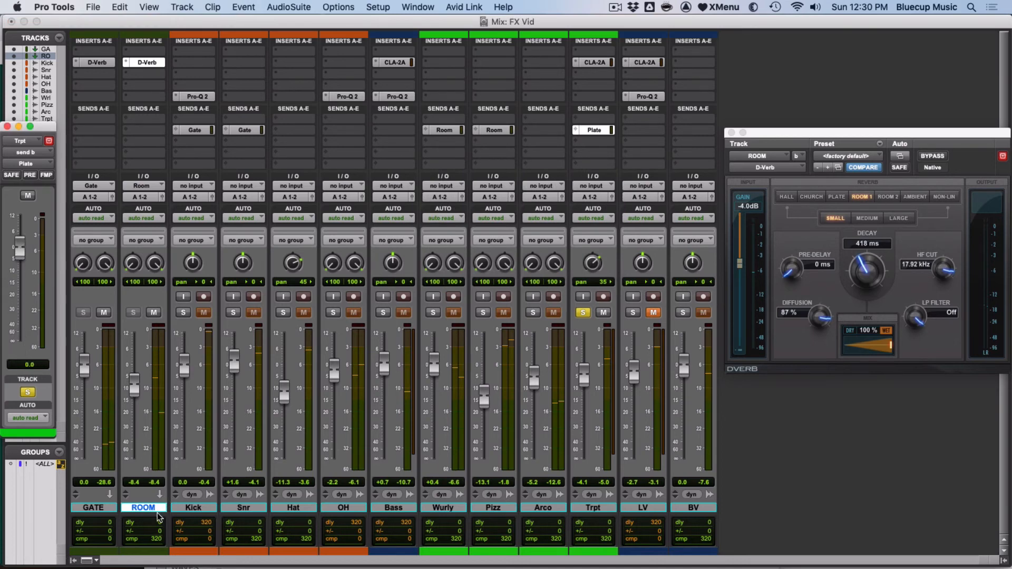
Step: Duplicate the ROOM return track once and name the copy PLATE
click(156, 514)
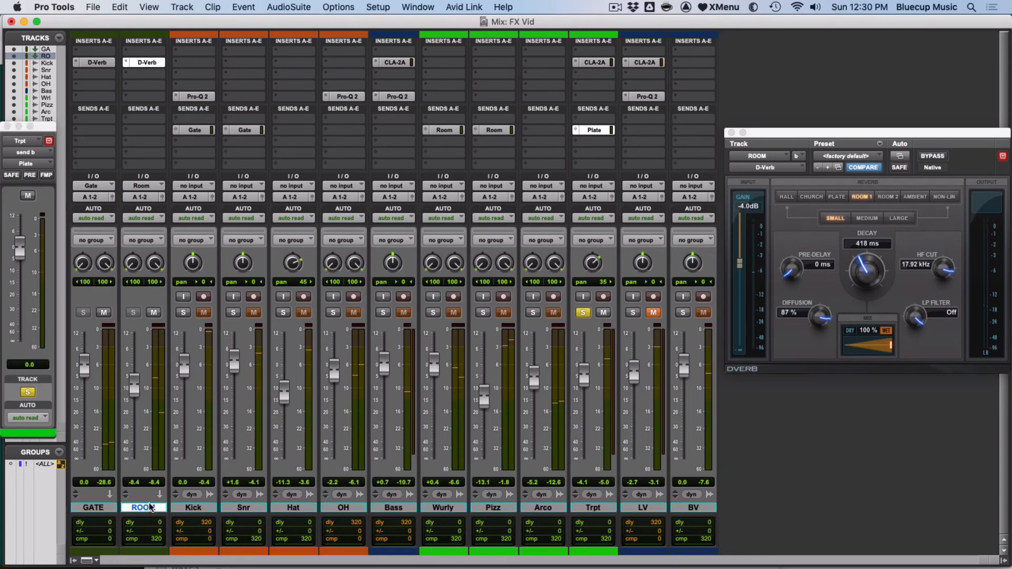
key(alt+shift+d)
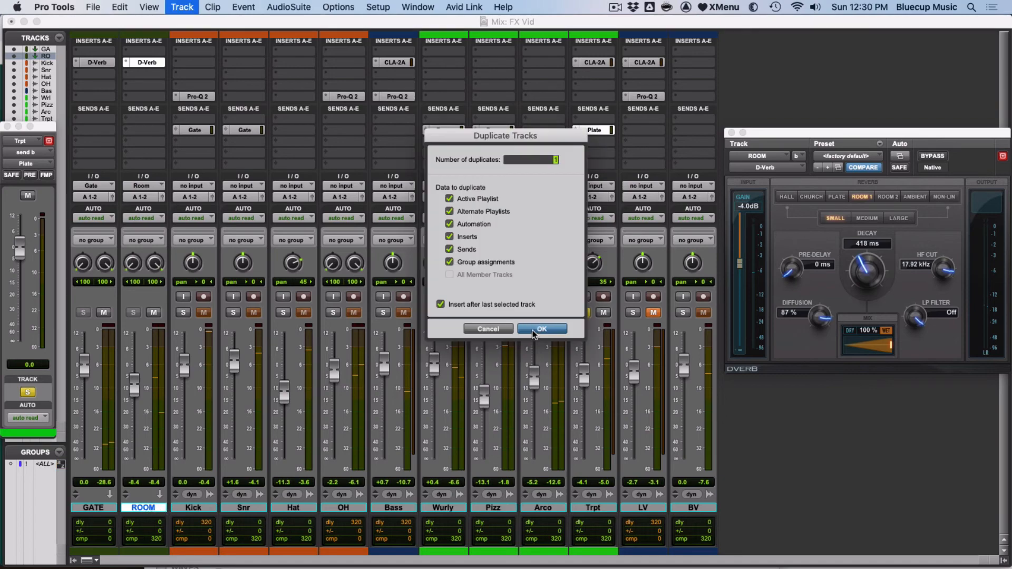
key(Return)
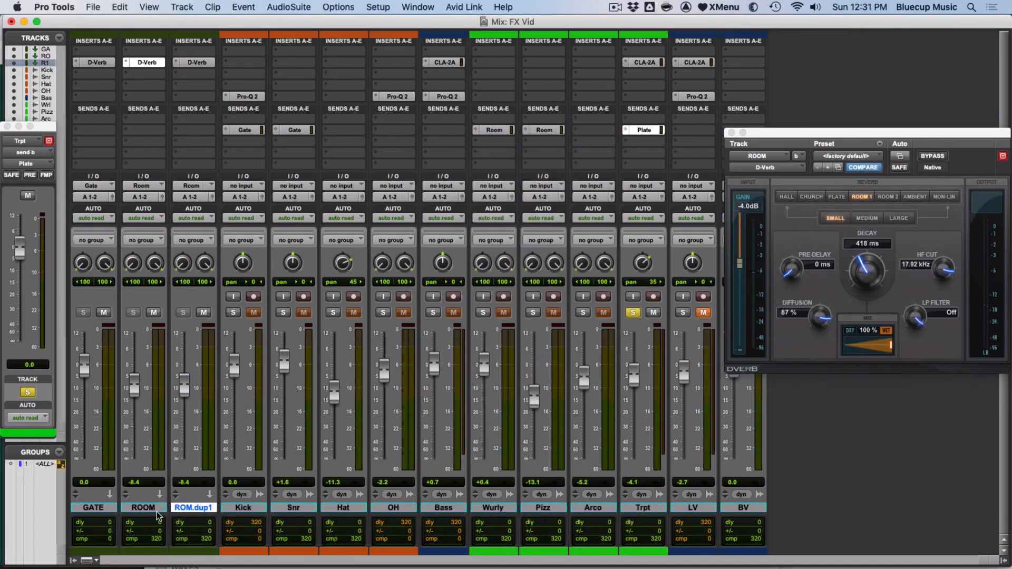
double_click(196, 507)
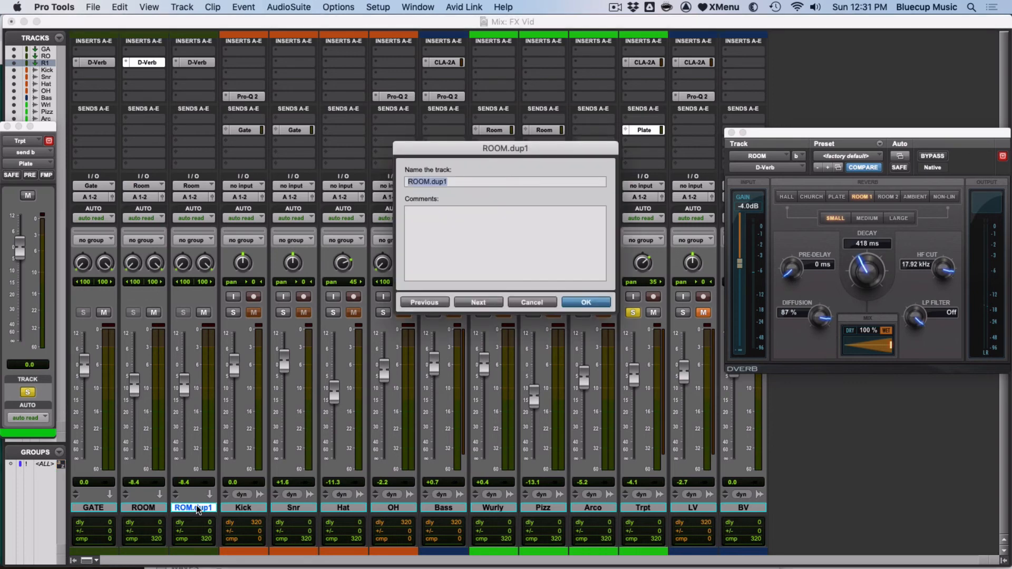
key(Return)
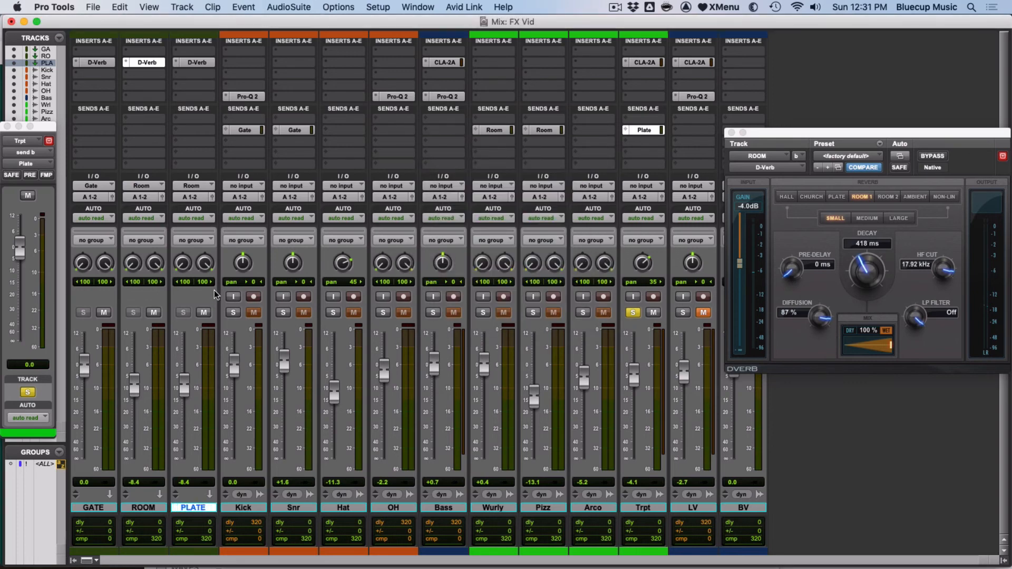
Step: Set the PLATE track's input to the Plate (Mono) bus
click(197, 188)
mouse_move(195, 189)
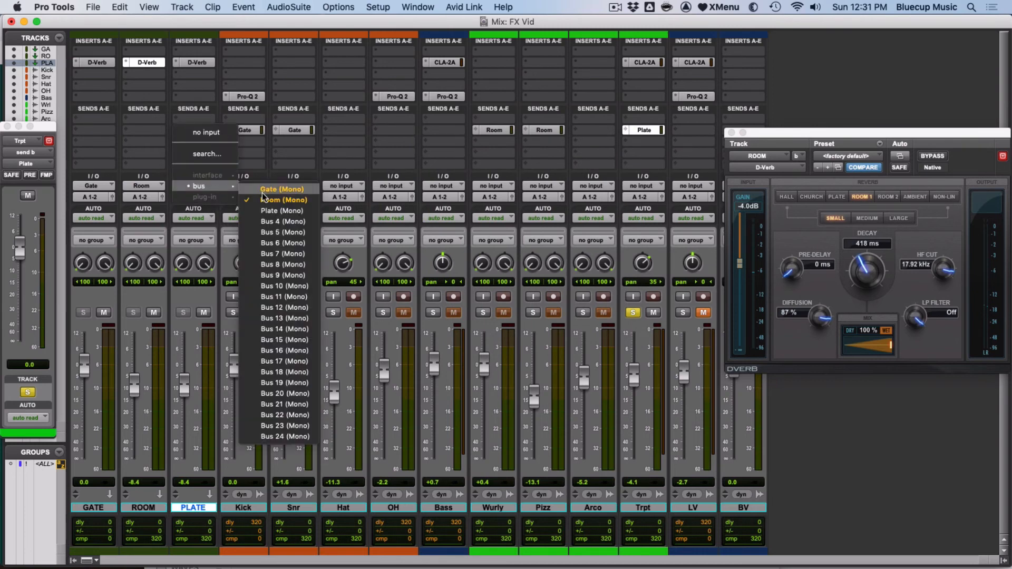
click(271, 210)
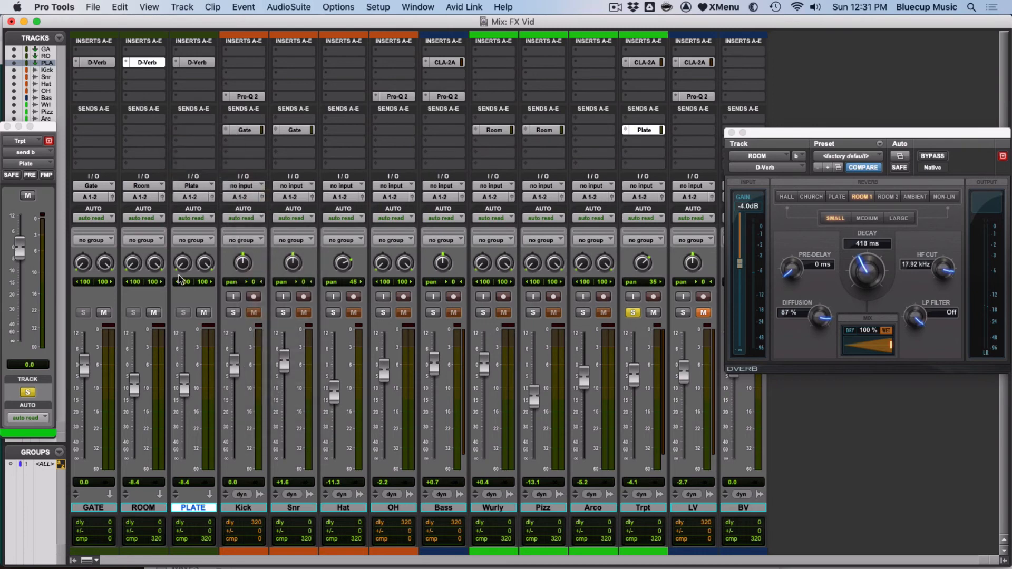
Step: Set the D-Verb on PLATE to the Plate algorithm, Large, with a 2.5 sec decay
click(208, 61)
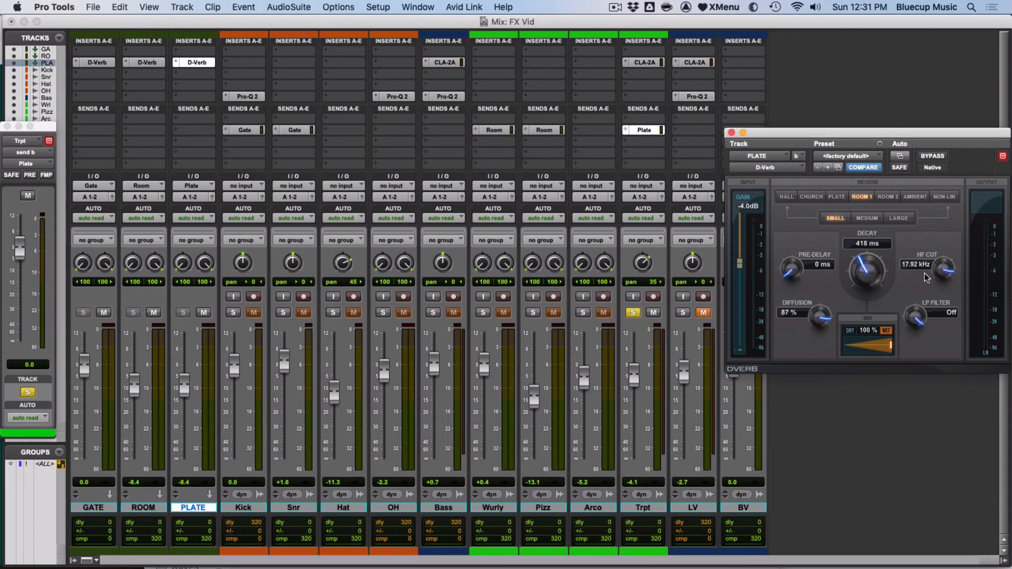
click(841, 198)
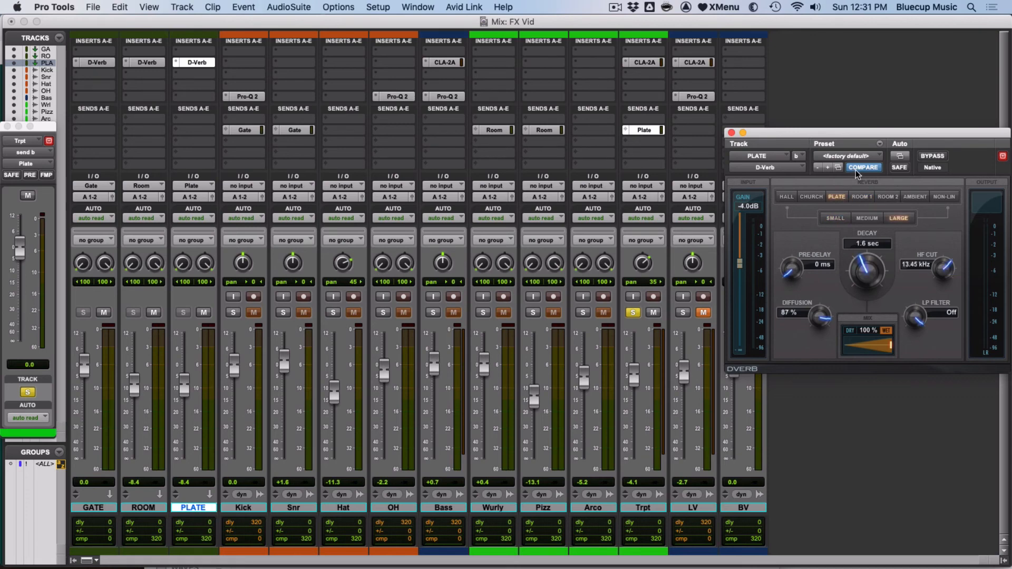
click(851, 153)
click(851, 153)
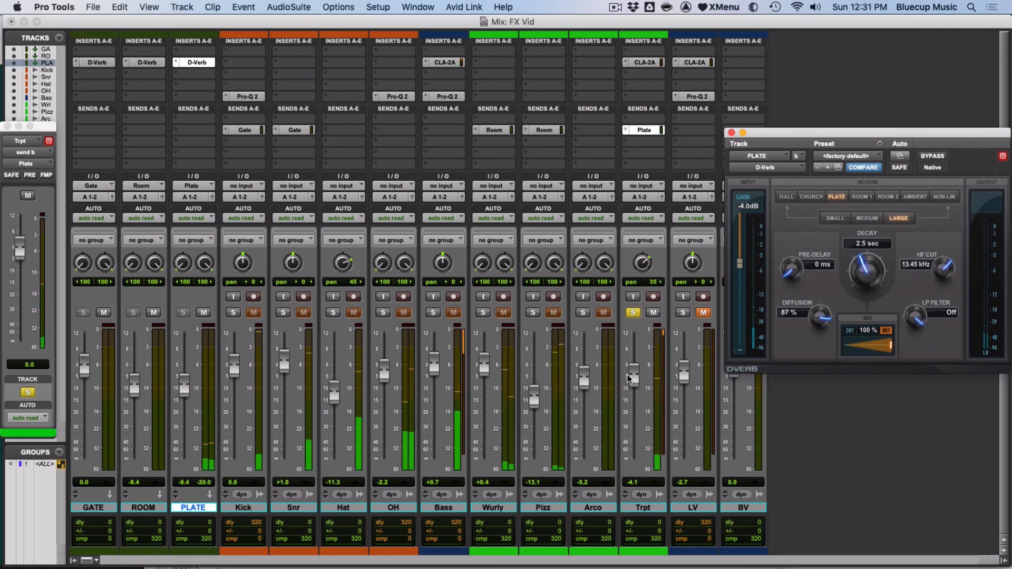
Step: Raise the Trpt fader to -2.7 dB and the Pizz fader to -11.8 dB, clearing the Trpt solo
drag(634, 378, 628, 376)
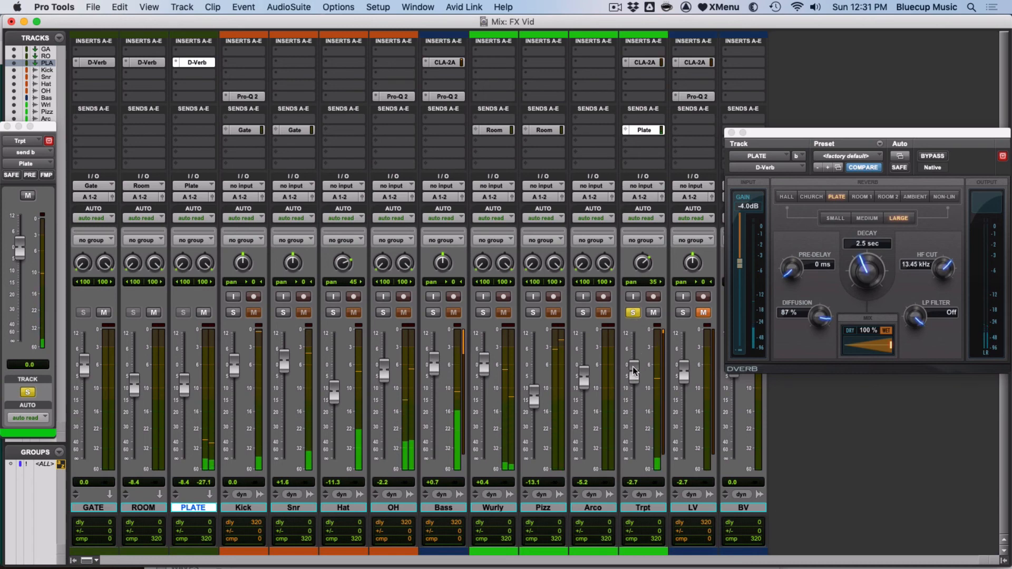
click(633, 313)
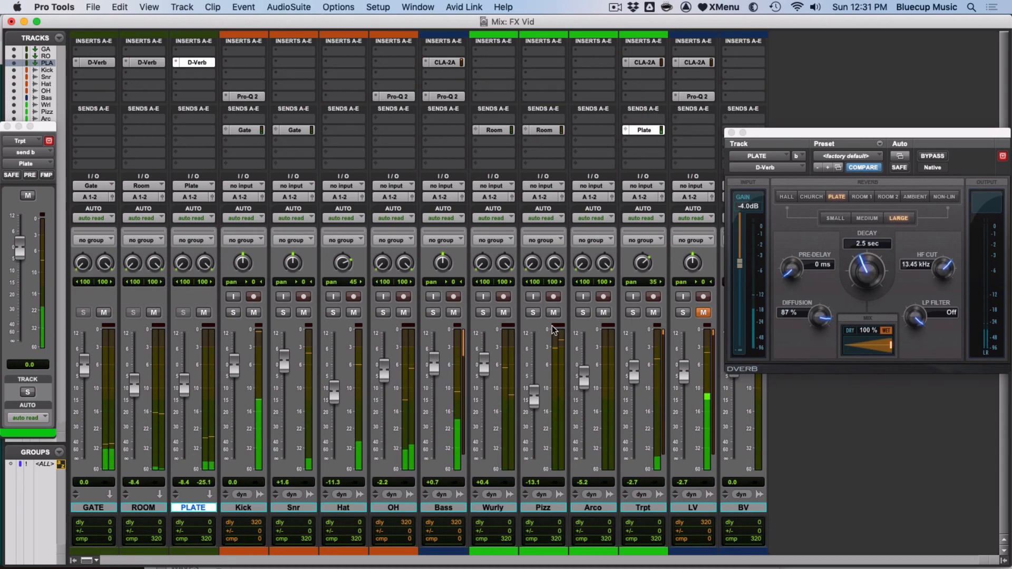
drag(542, 391, 542, 387)
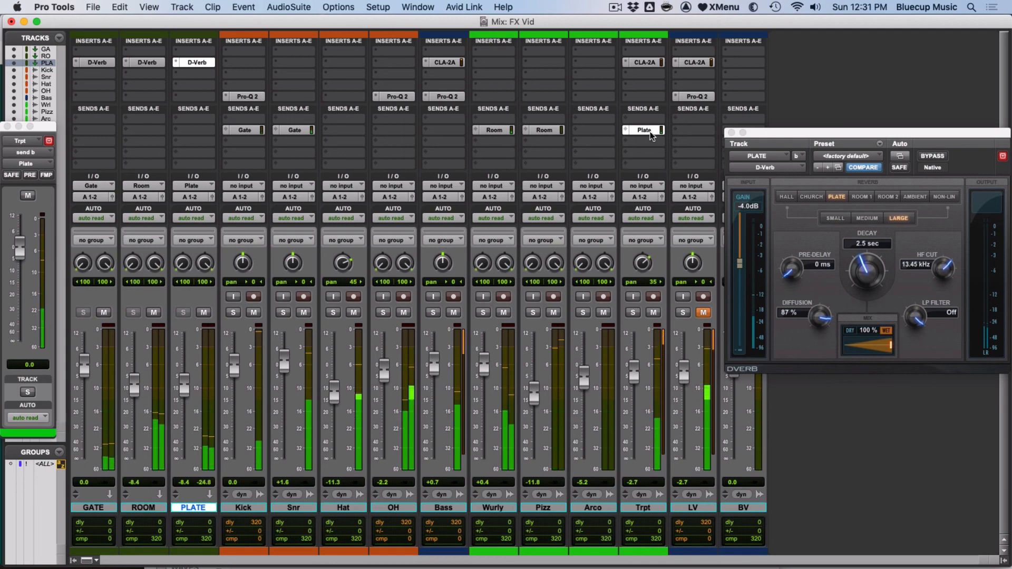
Step: Replace the Pizz track's Room send with a copy of Trpt's Plate send, and audition Pizz briefly in solo
drag(548, 131, 548, 131)
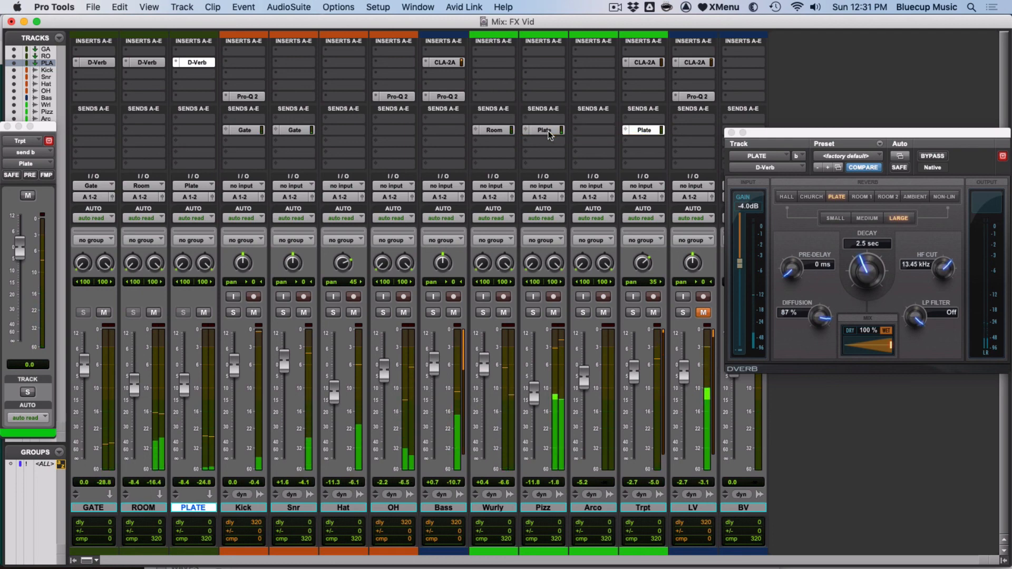
click(548, 131)
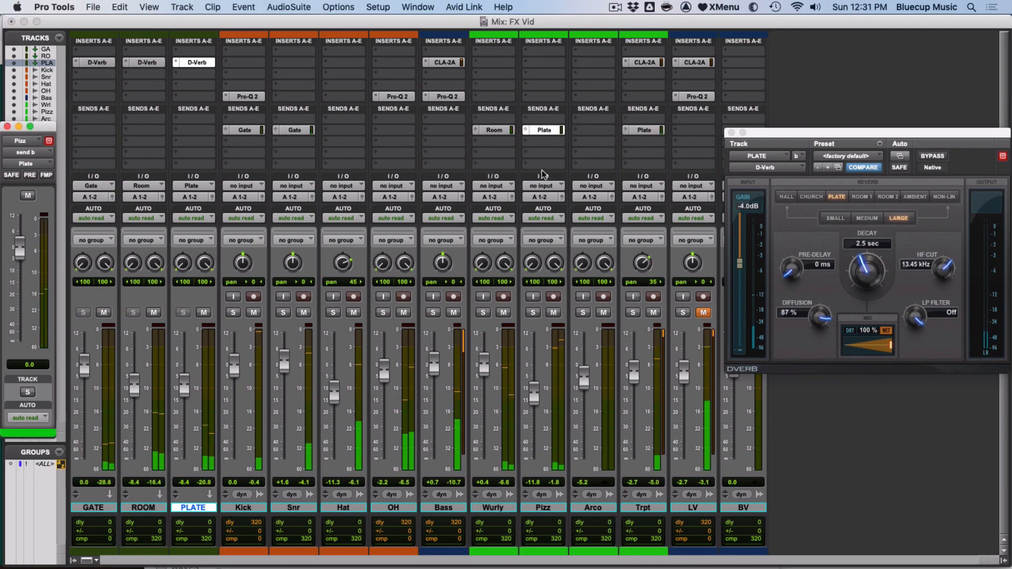
click(533, 312)
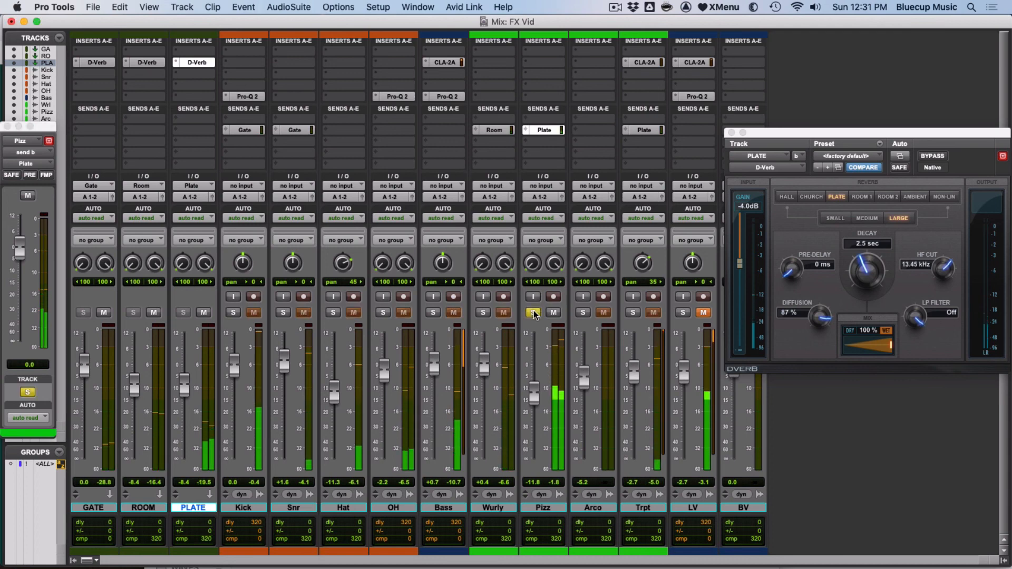
click(534, 312)
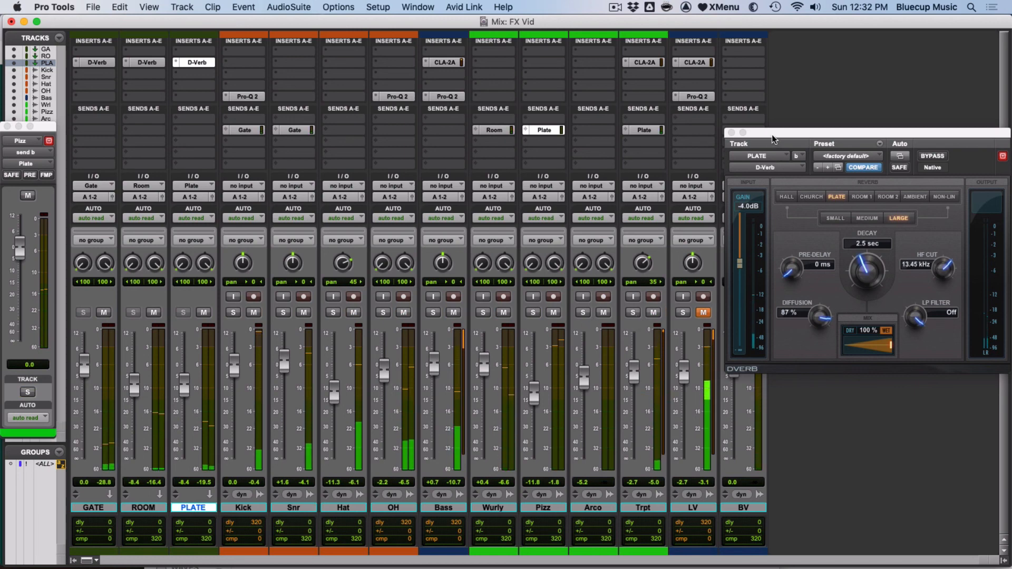
Step: Move the D-Verb window clear of the BV channel and mute the BV track
drag(772, 134, 803, 138)
click(751, 314)
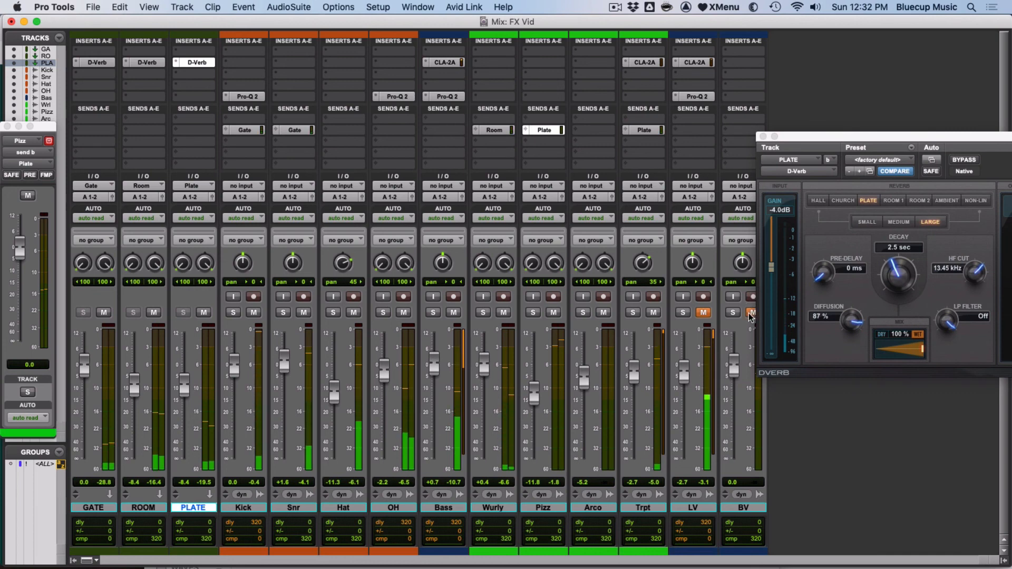